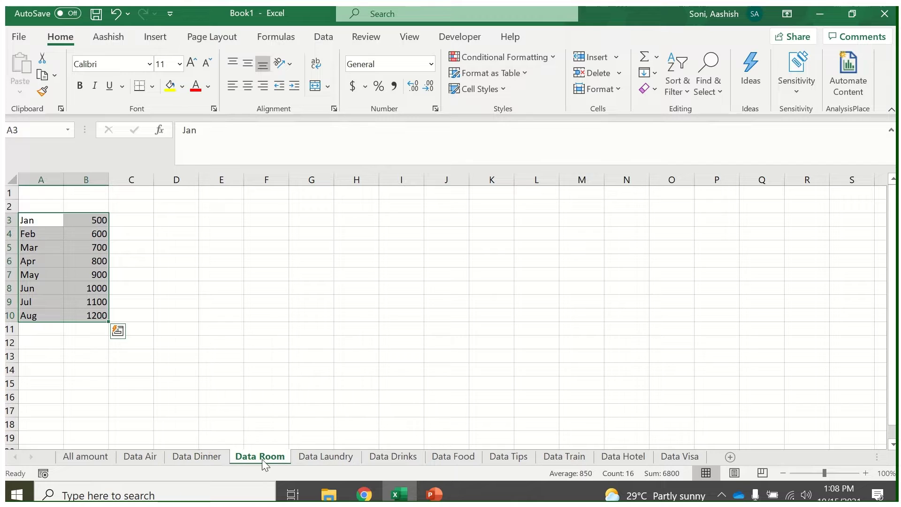
# Review the monthly amounts on the Data sheets and the existing January total formula in C3 of the All amount sheet
pyautogui.click(255, 459)
pyautogui.click(325, 457)
pyautogui.click(392, 456)
pyautogui.click(484, 455)
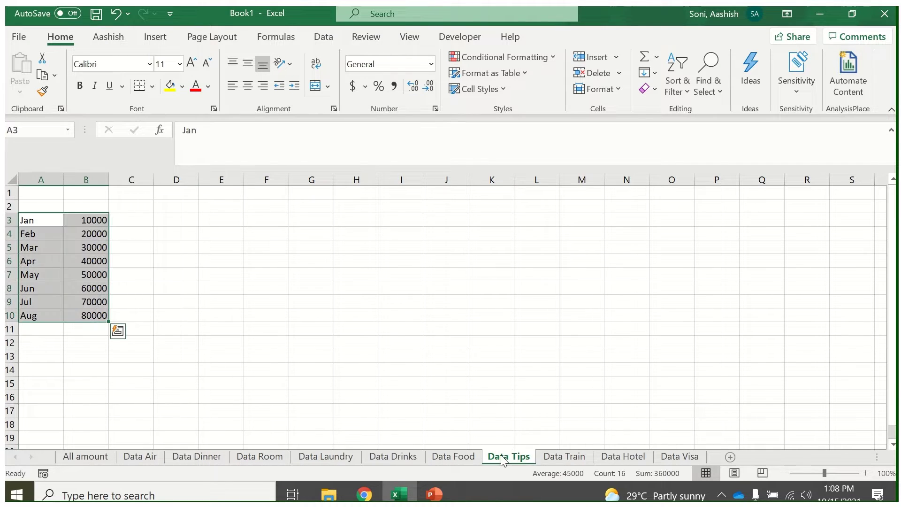
pyautogui.click(564, 456)
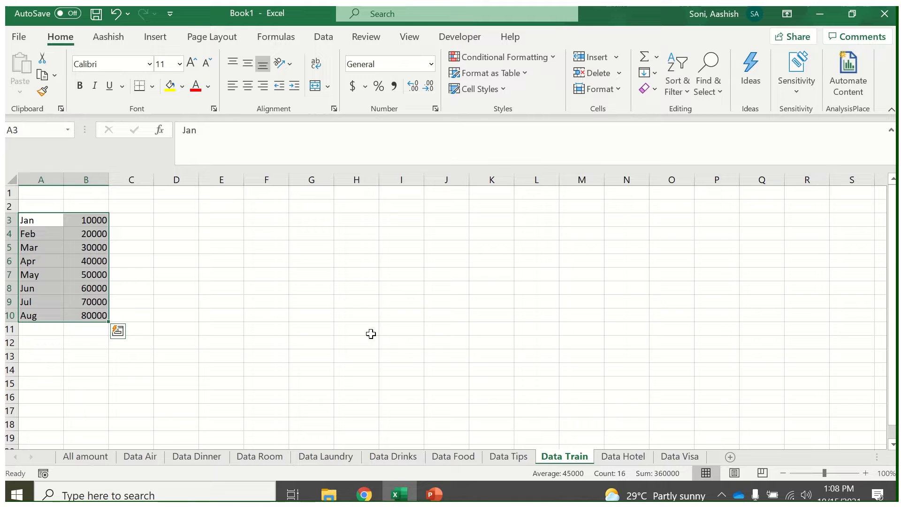
pyautogui.click(83, 455)
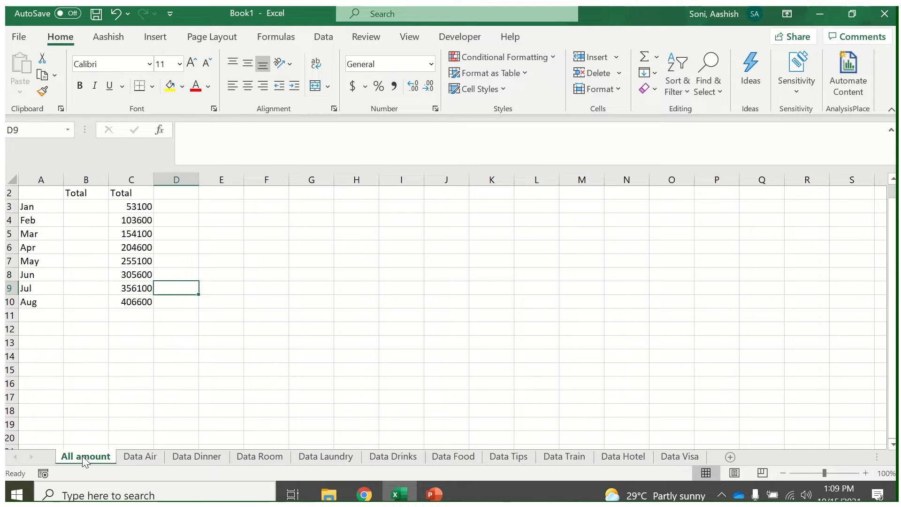
pyautogui.click(148, 456)
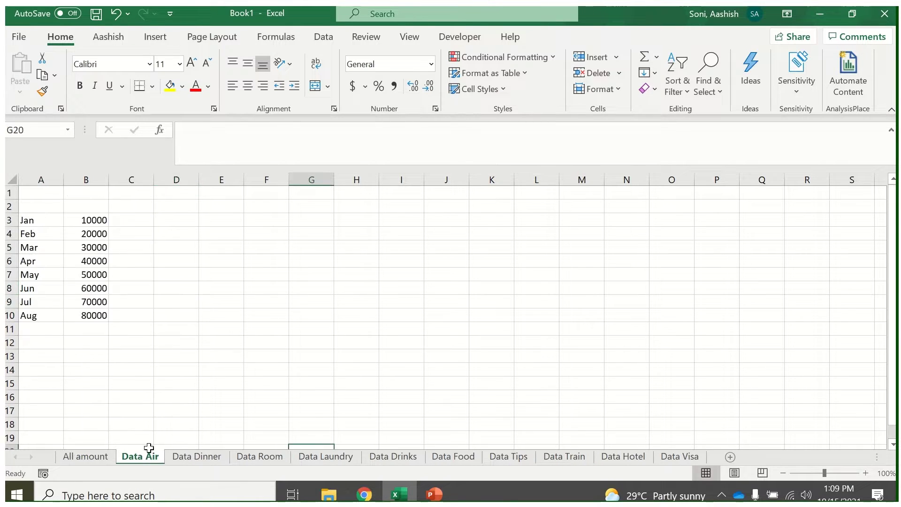
pyautogui.click(198, 456)
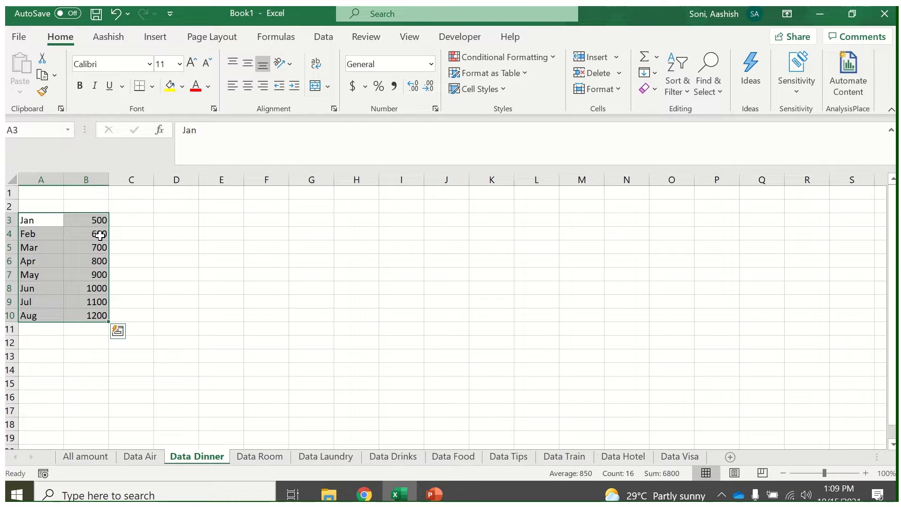
pyautogui.click(259, 456)
pyautogui.click(85, 456)
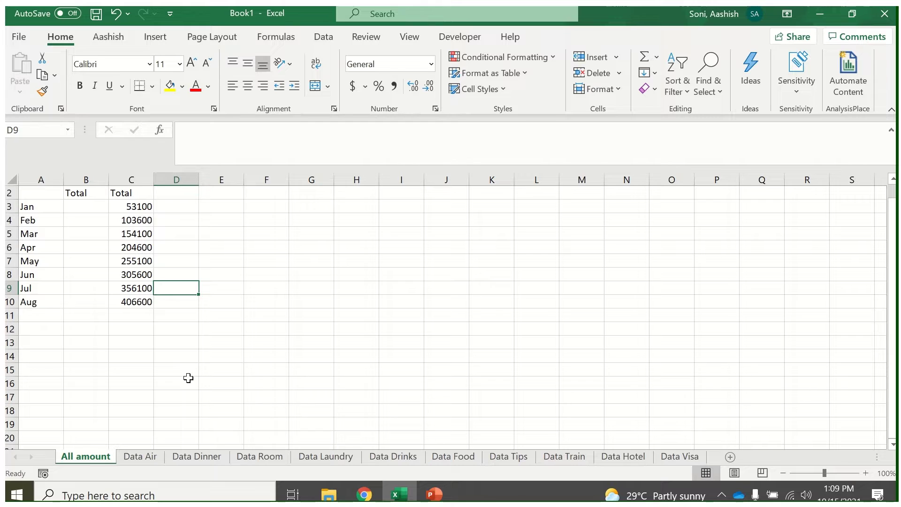
pyautogui.click(142, 207)
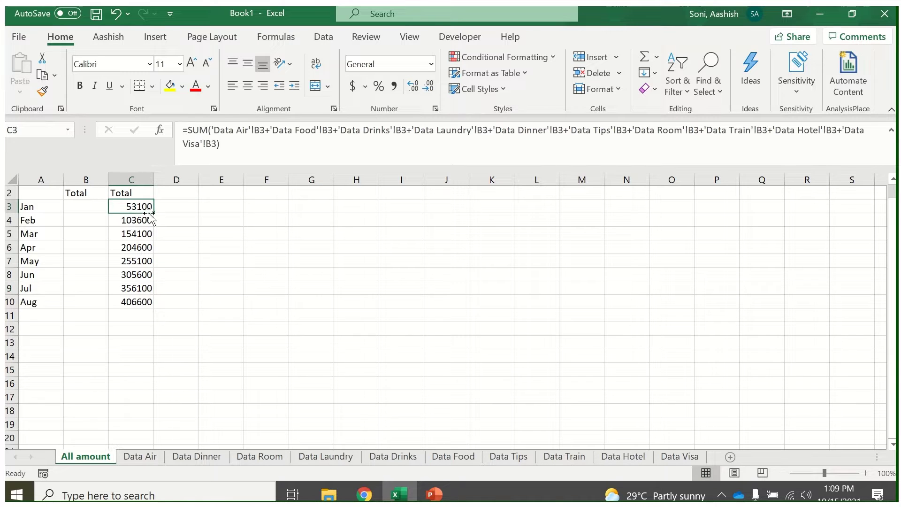
# Start a SUM formula in D3 of All amount that adds cell B3 from Data Air, Data Dinner and Data Room
pyautogui.click(188, 210)
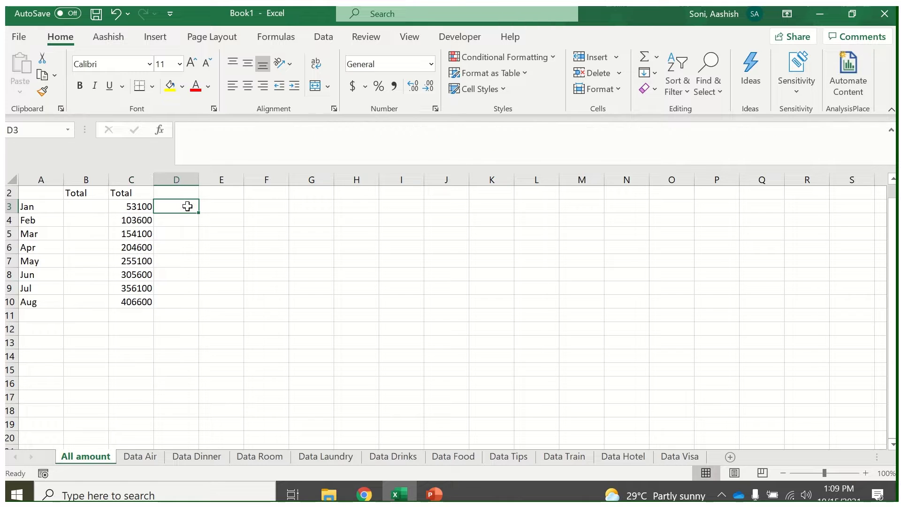
pyautogui.write('=SUM(')
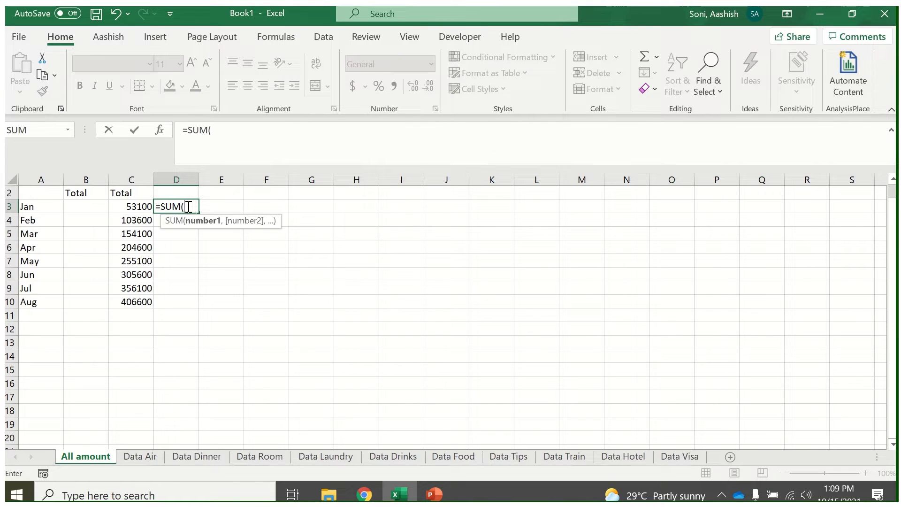
pyautogui.click(151, 457)
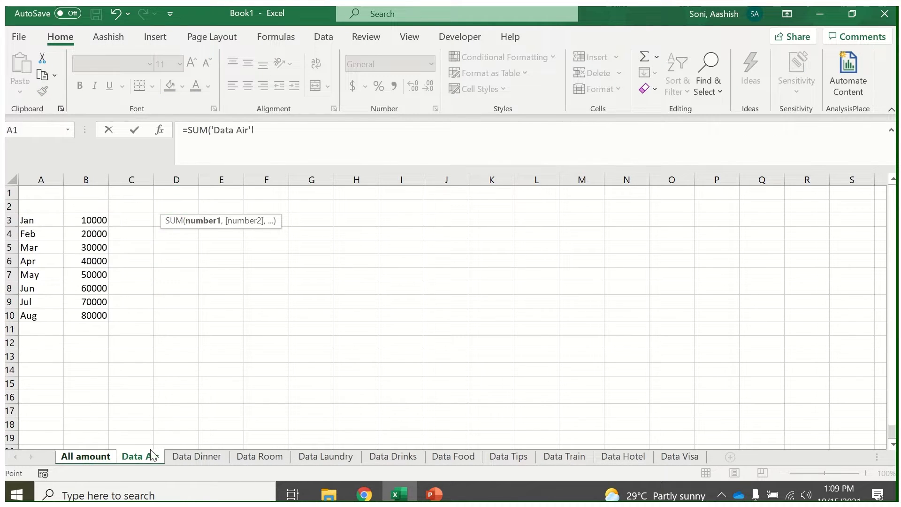
pyautogui.click(97, 221)
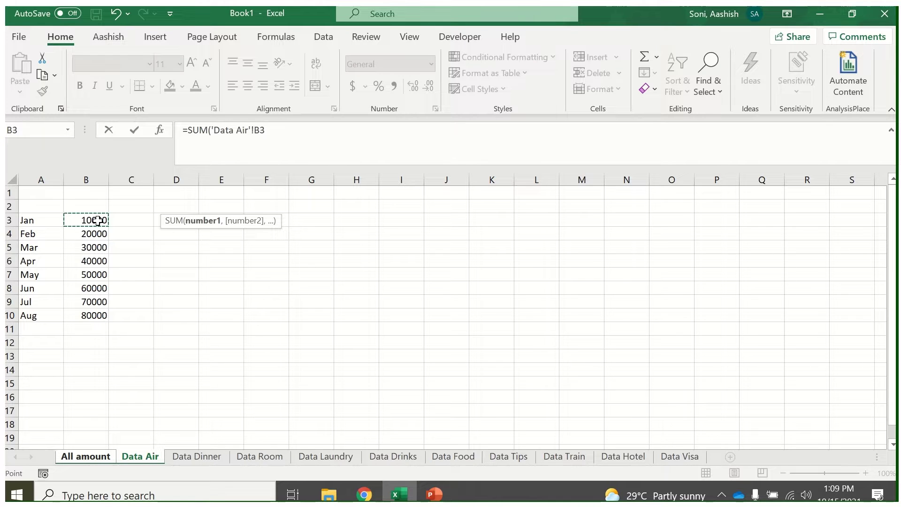
pyautogui.write('+')
pyautogui.click(177, 457)
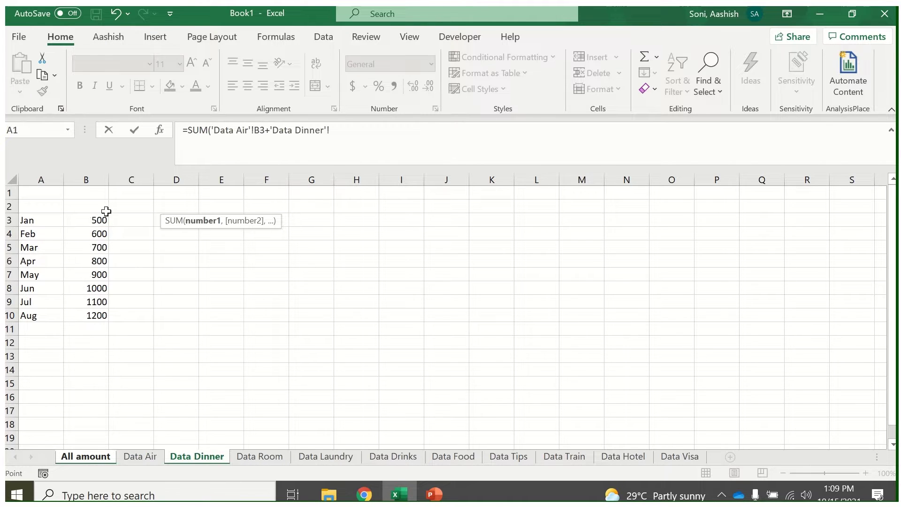
pyautogui.click(95, 222)
pyautogui.write('+')
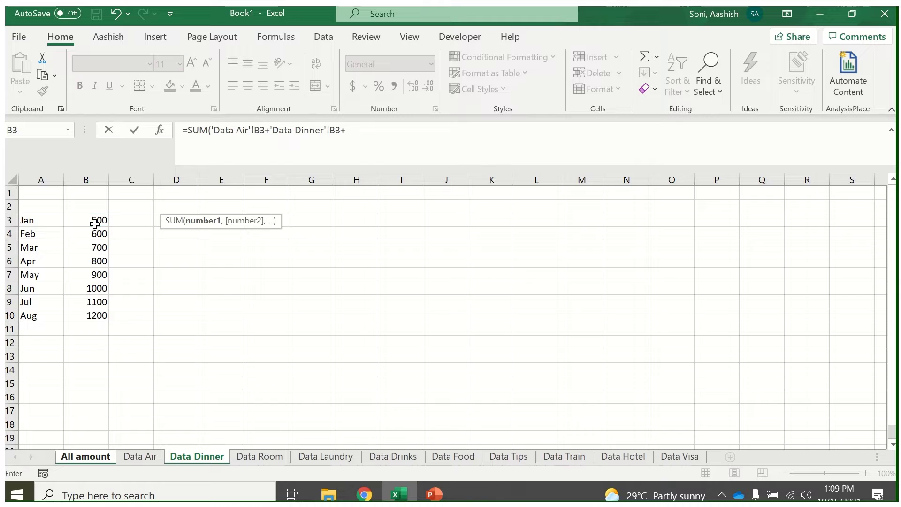
pyautogui.click(259, 457)
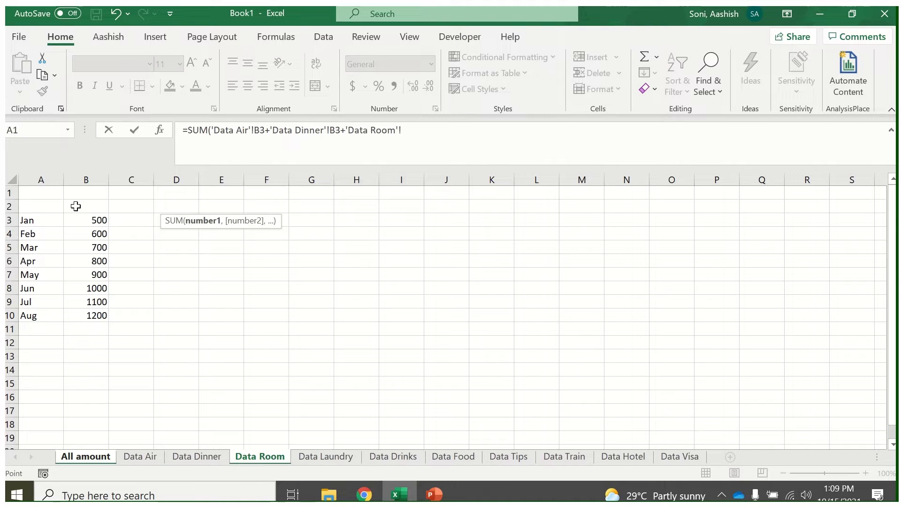
pyautogui.click(79, 219)
pyautogui.write('+')
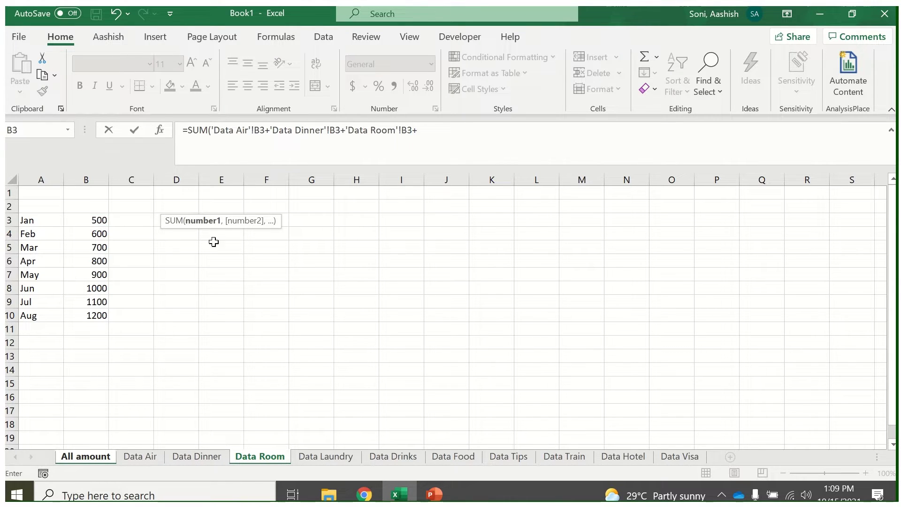
# Extend the SUM formula with cell B3 from Data Laundry, Data Drinks, Data Food and Data Tips
pyautogui.click(312, 459)
pyautogui.click(68, 221)
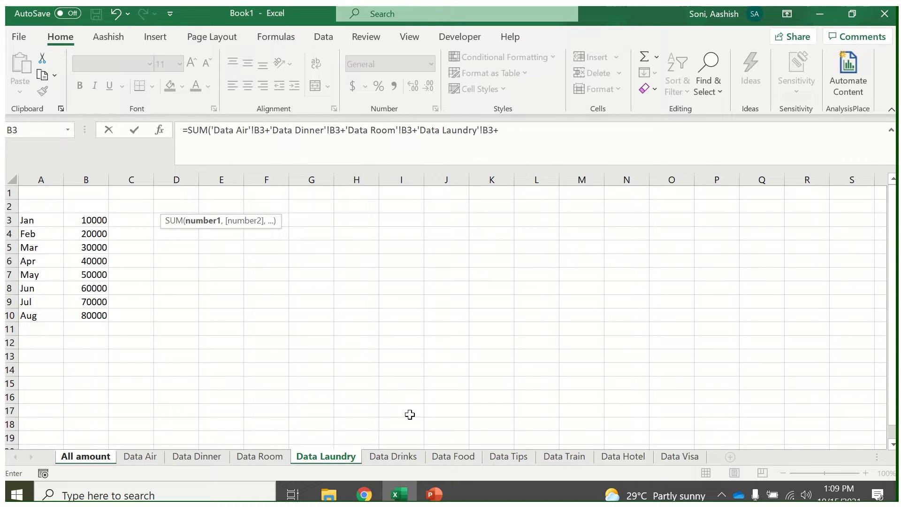
pyautogui.click(394, 458)
pyautogui.click(80, 225)
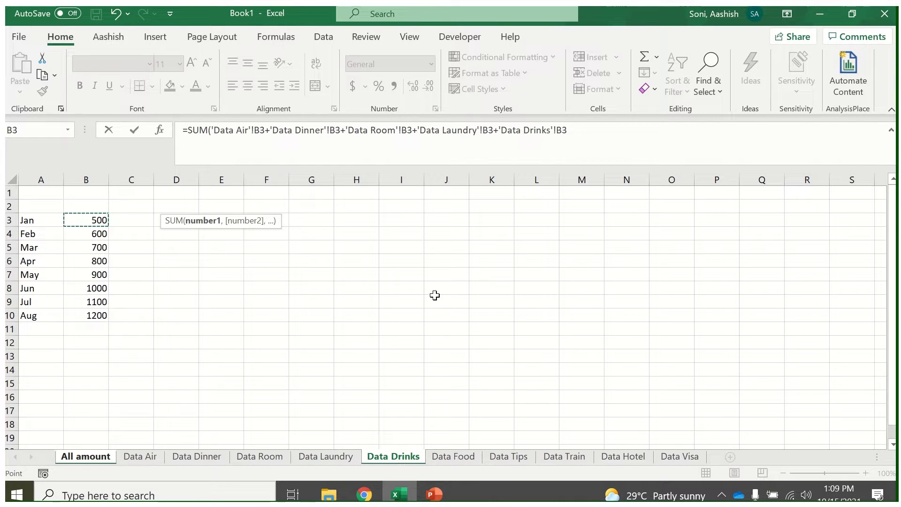
pyautogui.write('+')
pyautogui.click(457, 456)
pyautogui.click(101, 221)
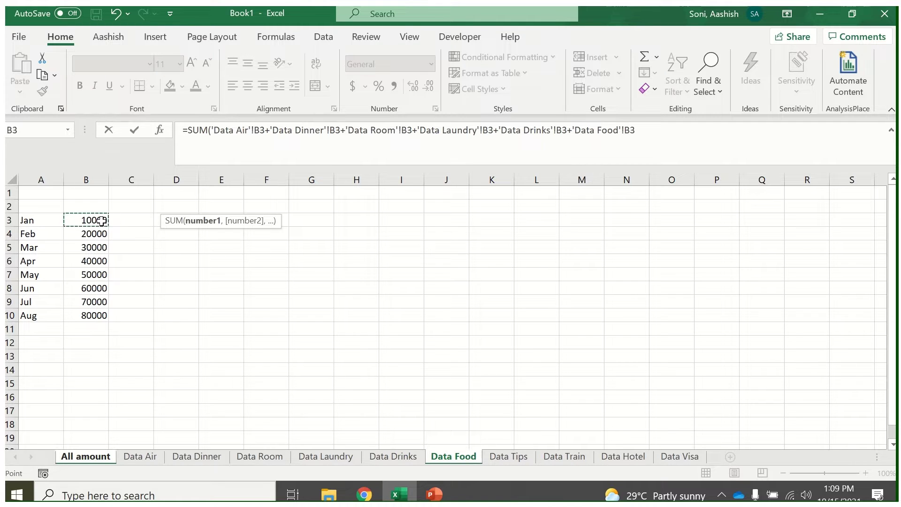
pyautogui.write('+')
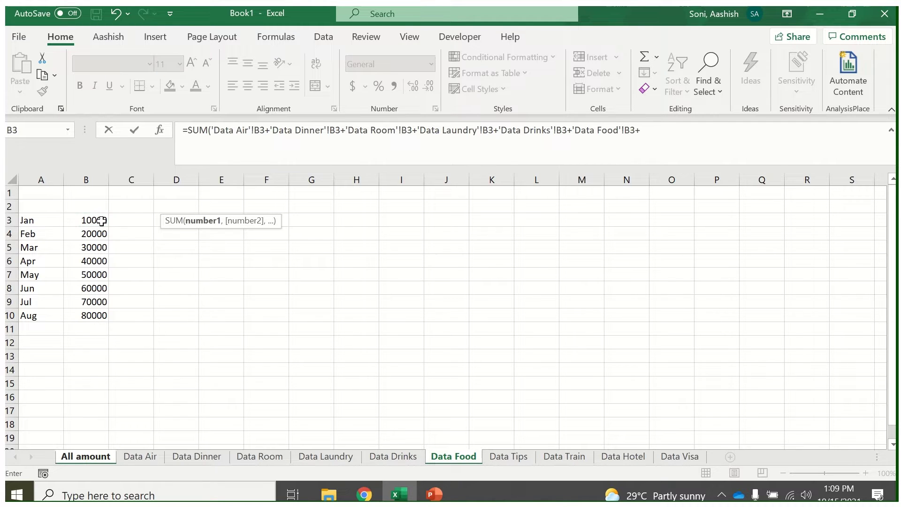
pyautogui.click(514, 456)
pyautogui.click(93, 221)
pyautogui.write('+')
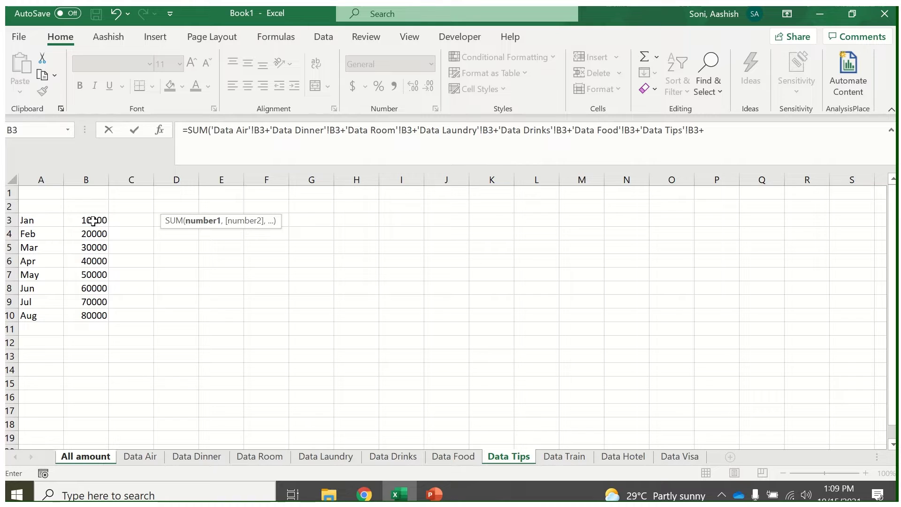
# Add cell B3 from Data Train, Data Hotel and Data Visa to the SUM formula and enter it
pyautogui.click(559, 455)
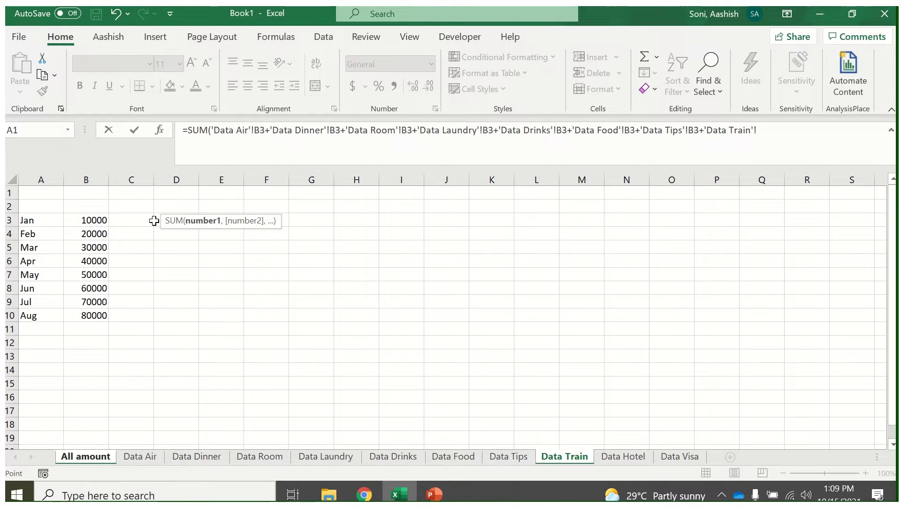
pyautogui.click(97, 221)
pyautogui.write('+')
pyautogui.click(625, 456)
pyautogui.click(96, 224)
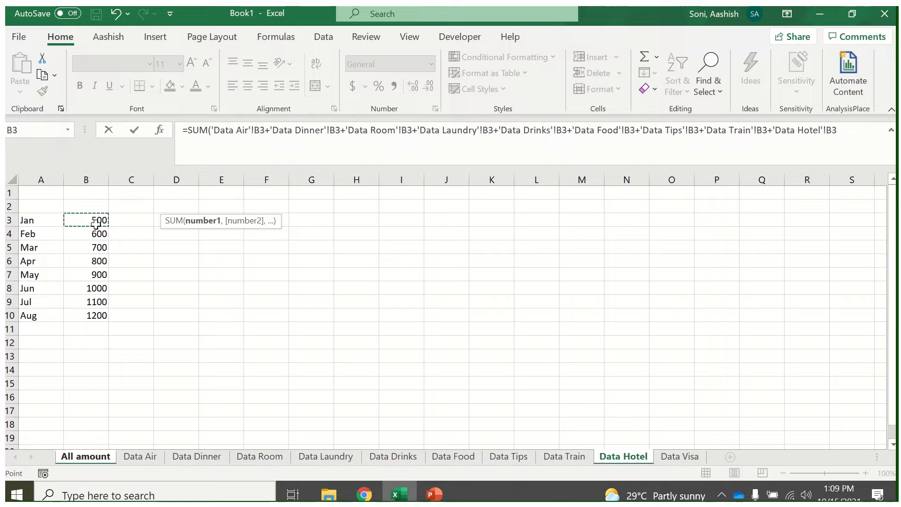
pyautogui.write('+')
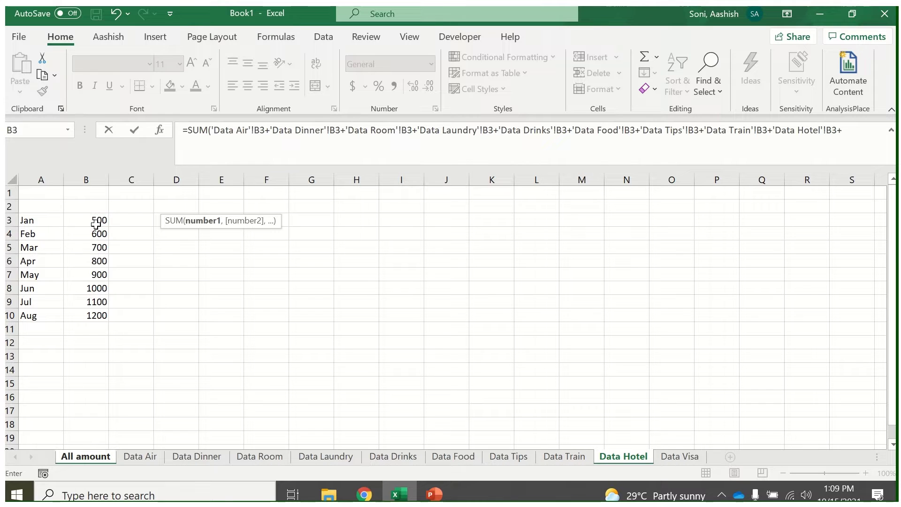
pyautogui.click(680, 457)
pyautogui.click(99, 217)
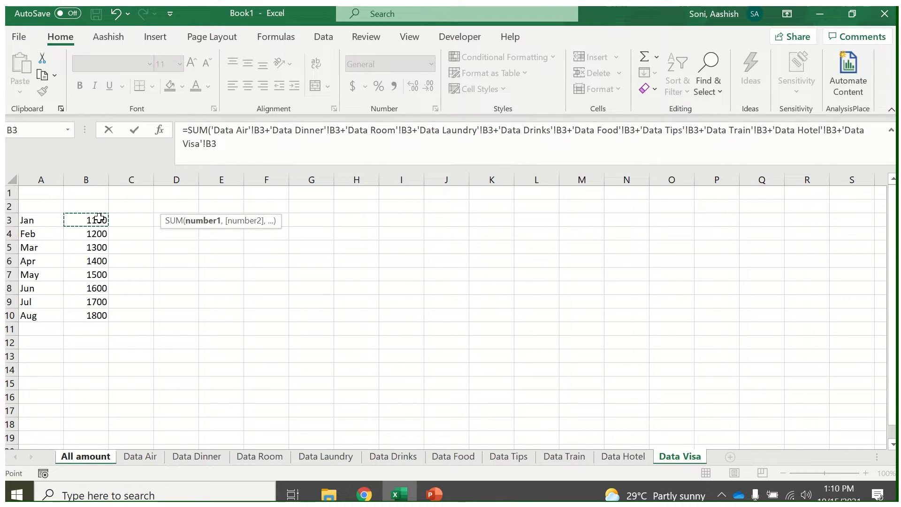
pyautogui.press('Return')
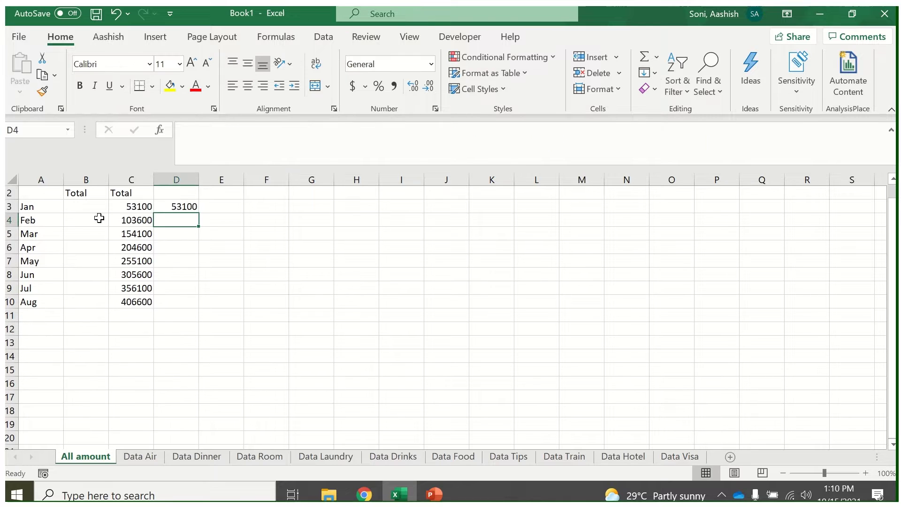
# Fill the January sum formula from D3 down to D10 for the months through August
pyautogui.click(178, 209)
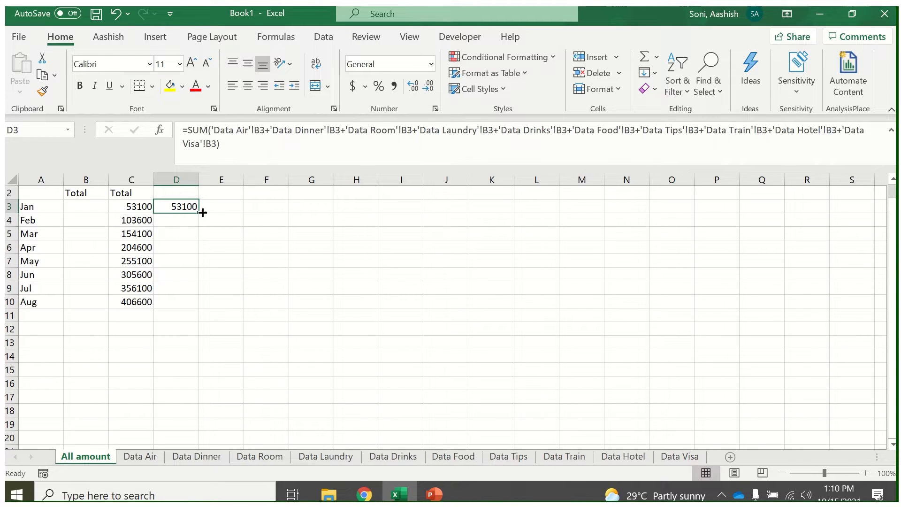
pyautogui.moveTo(198, 213); pyautogui.dragTo(199, 305)
pyautogui.click(196, 262)
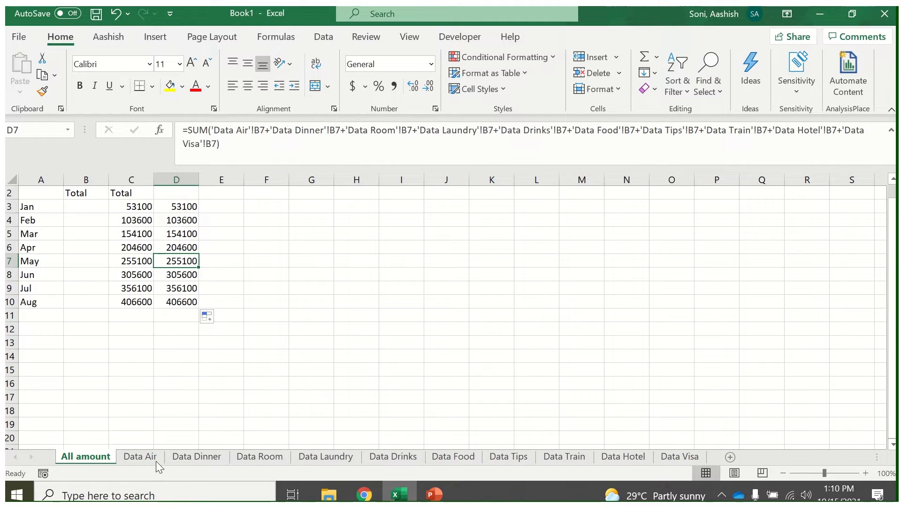
# Examine the sheet references in the January sum formula in D3
pyautogui.click(191, 210)
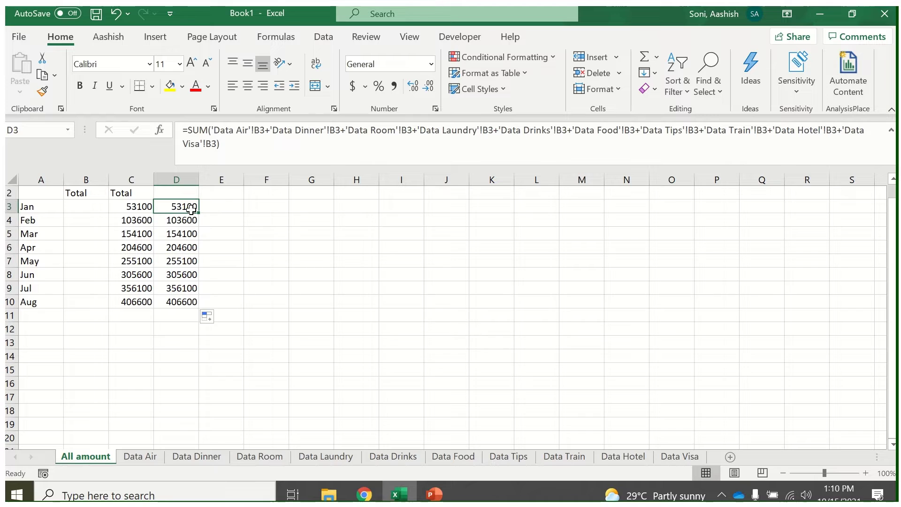
pyautogui.click(326, 151)
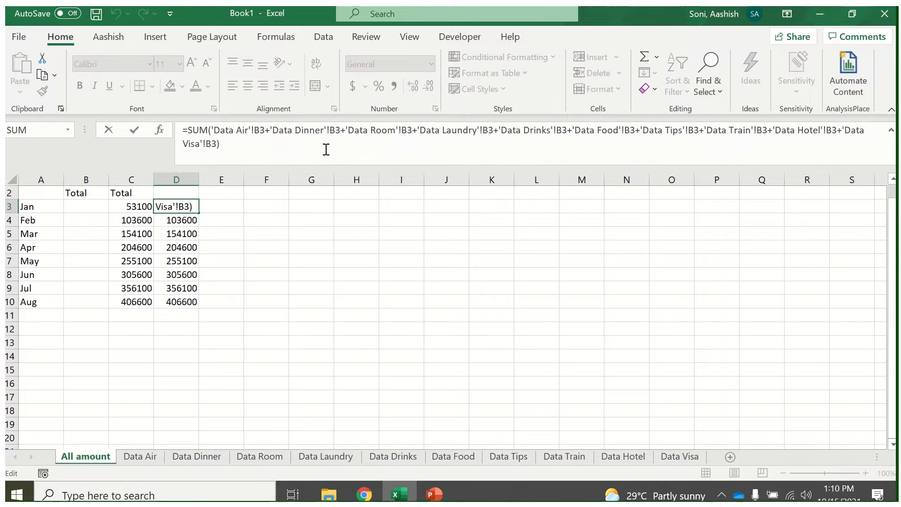
pyautogui.press('Tab')
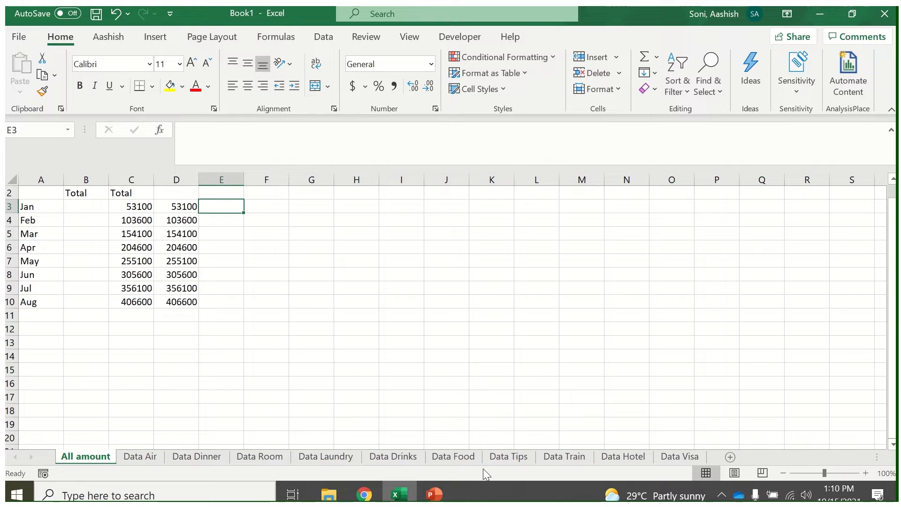
pyautogui.click(175, 211)
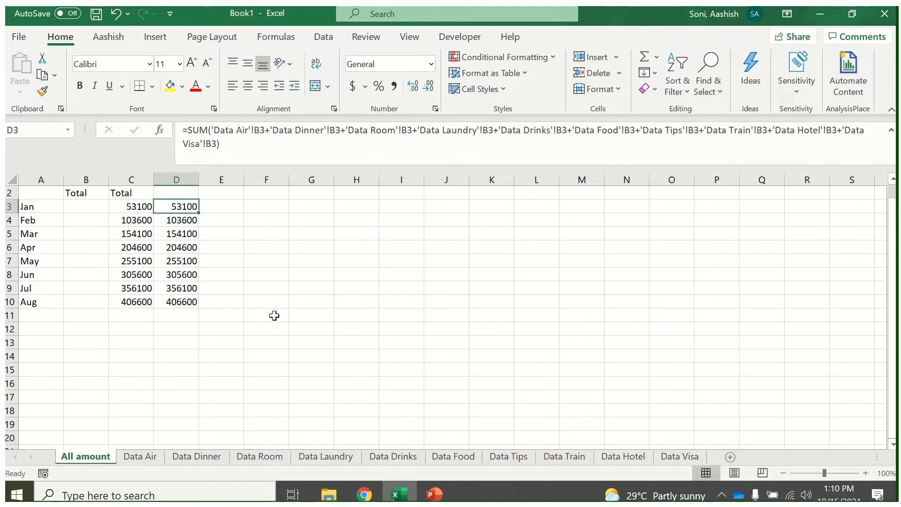
# Go across the All amount sheet to the Important Notes near AB7 and read the note in AB8
pyautogui.click(286, 288)
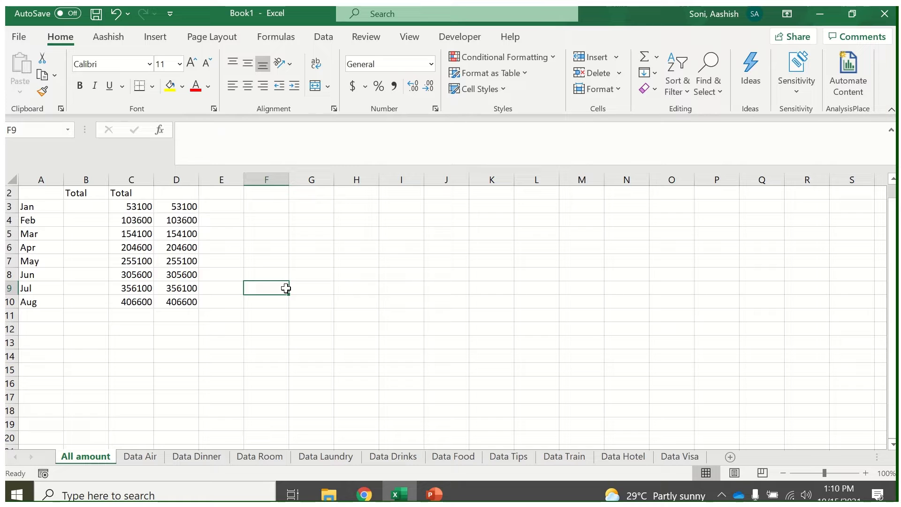
pyautogui.press('Right')
pyautogui.press('Right')
pyautogui.press('Right')
pyautogui.press('Right')
pyautogui.press('Right')
pyautogui.press('Right')
pyautogui.press('Right')
pyautogui.press('Right')
pyautogui.press('Right')
pyautogui.press('Right')
pyautogui.press('Right')
pyautogui.press('Right')
pyautogui.press('Right')
pyautogui.press('Right')
pyautogui.press('Right')
pyautogui.press('Right')
pyautogui.press('Right')
pyautogui.press('Right')
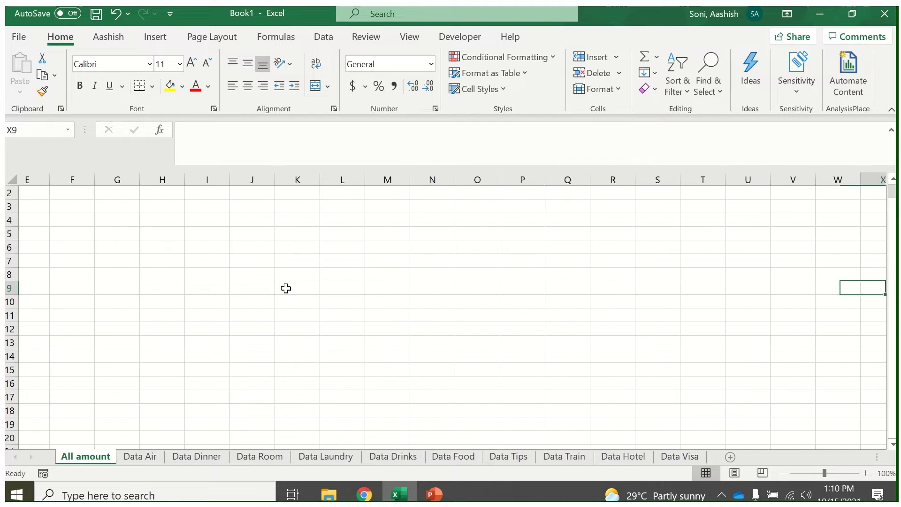
pyautogui.press('Right')
pyautogui.press('Right')
pyautogui.press('Right')
pyautogui.press('Right')
pyautogui.press('Right')
pyautogui.press('Left')
pyautogui.press('Up')
pyautogui.press('Right')
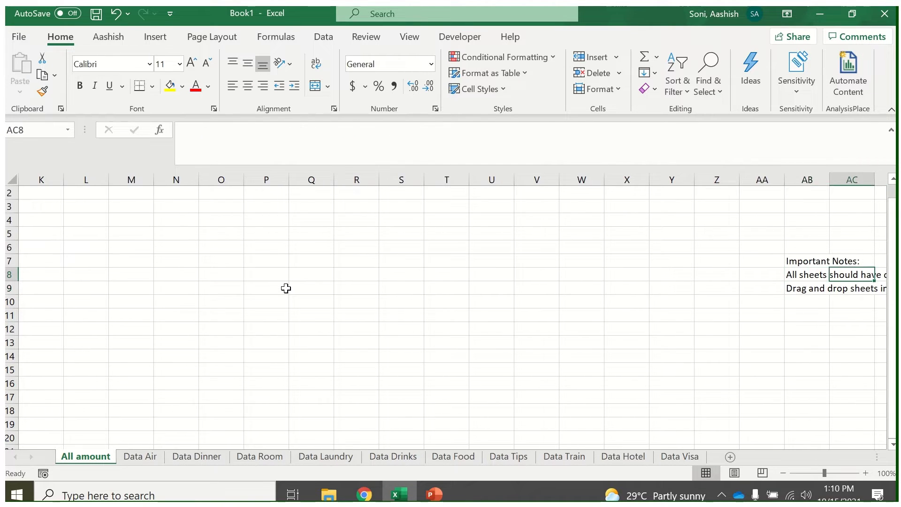
pyautogui.press('Right')
pyautogui.press('Left')
pyautogui.press('Left')
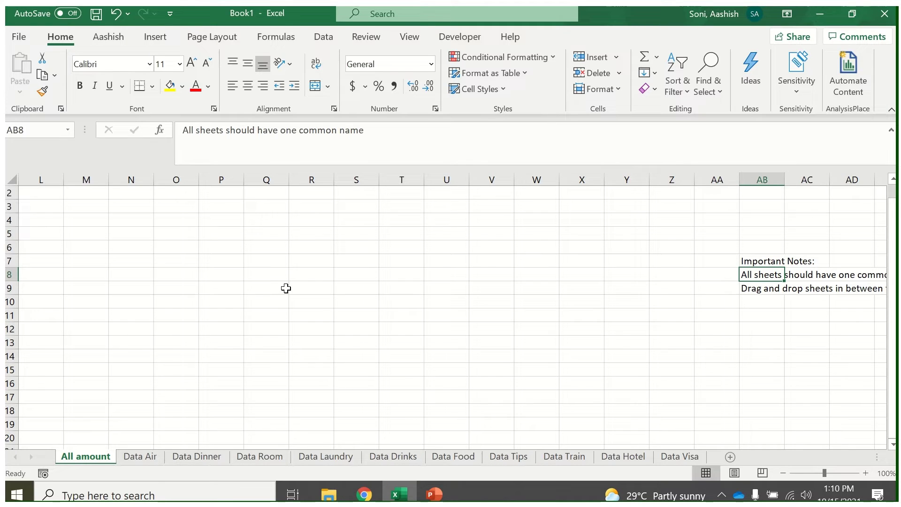
# Read the second important note in AB9 and return to the monthly totals at the start of the All amount sheet
pyautogui.press('Down')
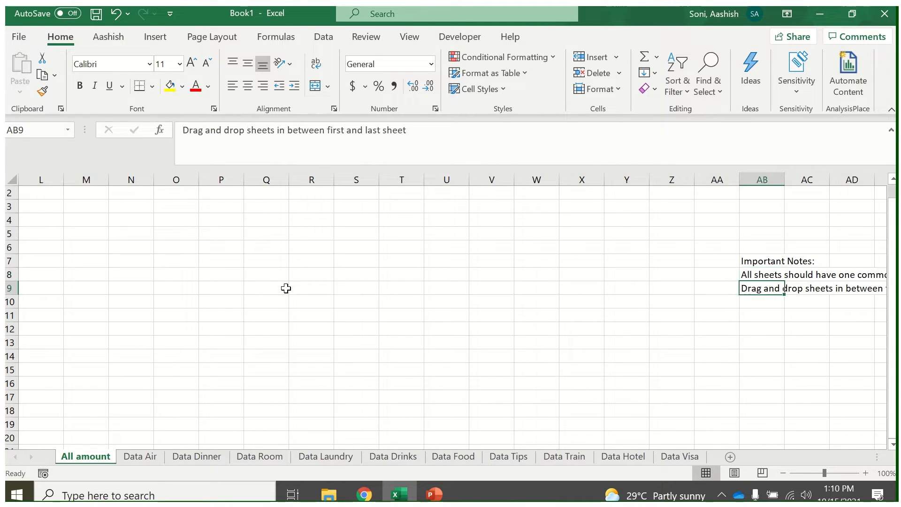
pyautogui.press('Left')
pyautogui.press('Left')
pyautogui.press('Left')
pyautogui.press('Left')
pyautogui.press('Left')
pyautogui.press('Left')
pyautogui.press('Left')
pyautogui.press('Left')
pyautogui.press('Left')
pyautogui.press('Left')
pyautogui.press('Left')
pyautogui.press('Left')
pyautogui.press('Left')
pyautogui.press('Left')
pyautogui.press('Home')
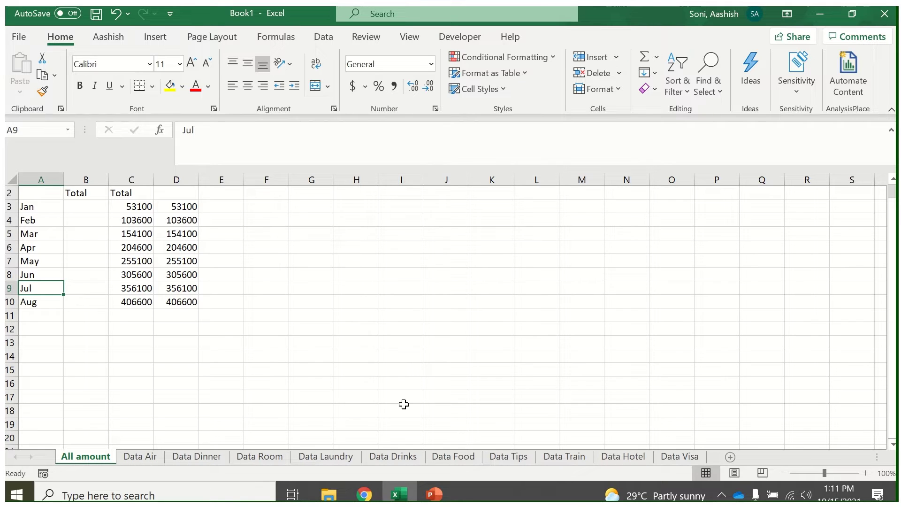
# Enter the wildcard formula =SUM('*Data*'!B3) in B3 to total January across all the Data sheets
pyautogui.click(96, 209)
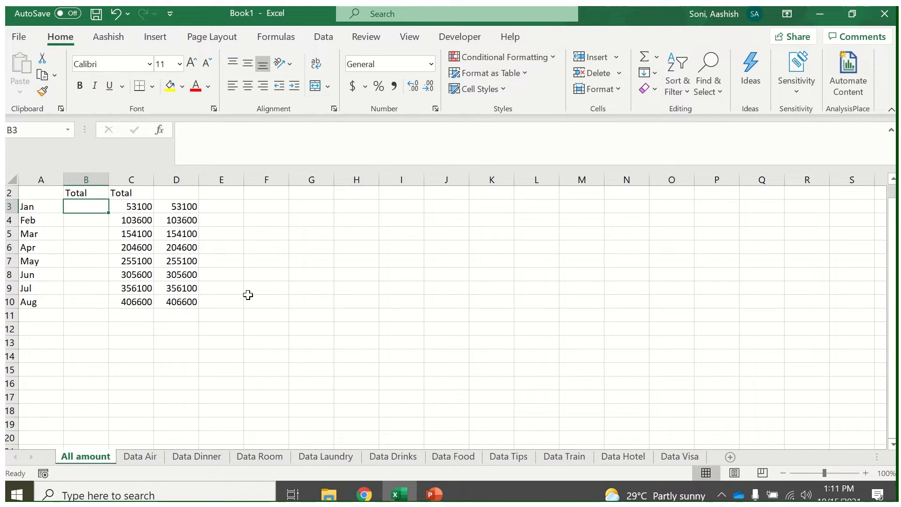
pyautogui.write('=SU')
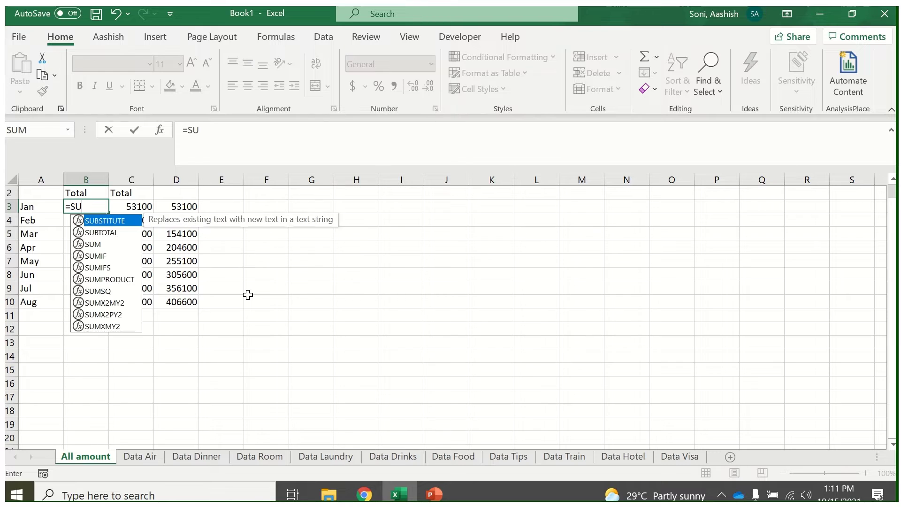
pyautogui.write("M('*")
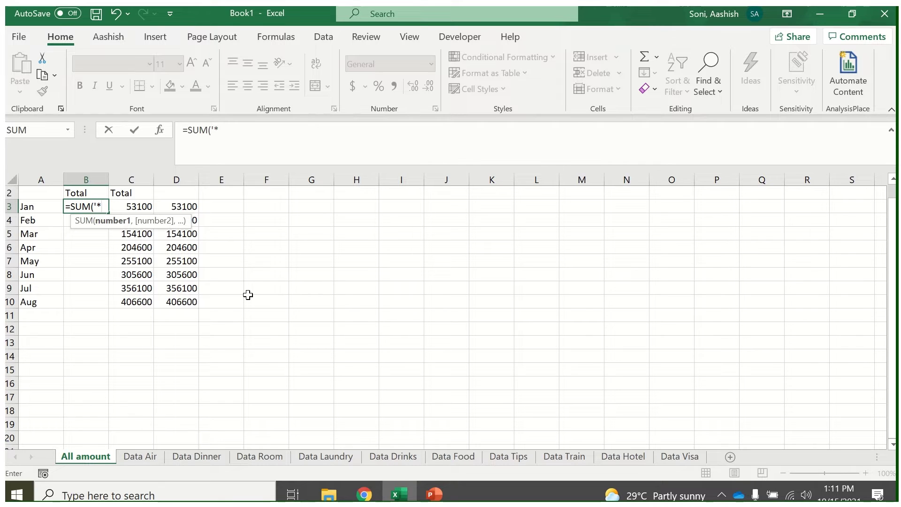
pyautogui.write('Data')
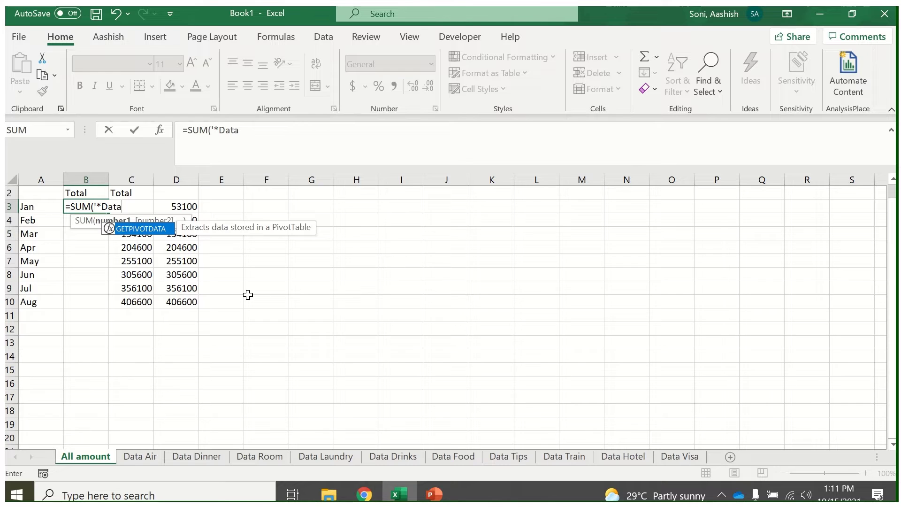
pyautogui.write('*')
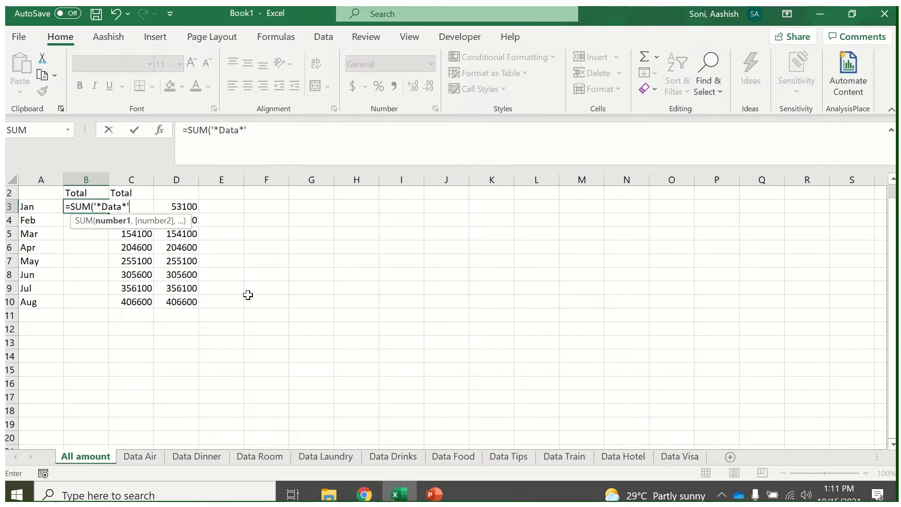
pyautogui.write('!')
pyautogui.write(')')
pyautogui.press('Return')
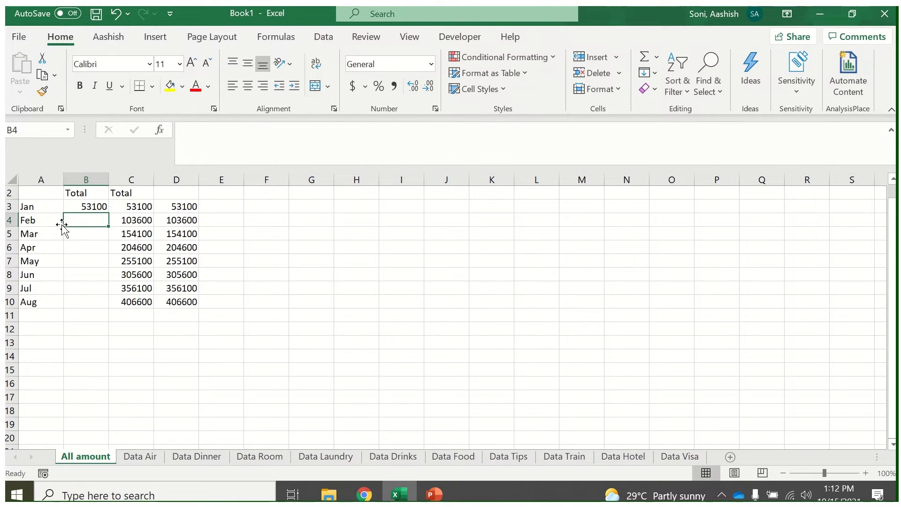
# Fill the January wildcard sum from B3 down to B10 for the months through August
pyautogui.click(96, 207)
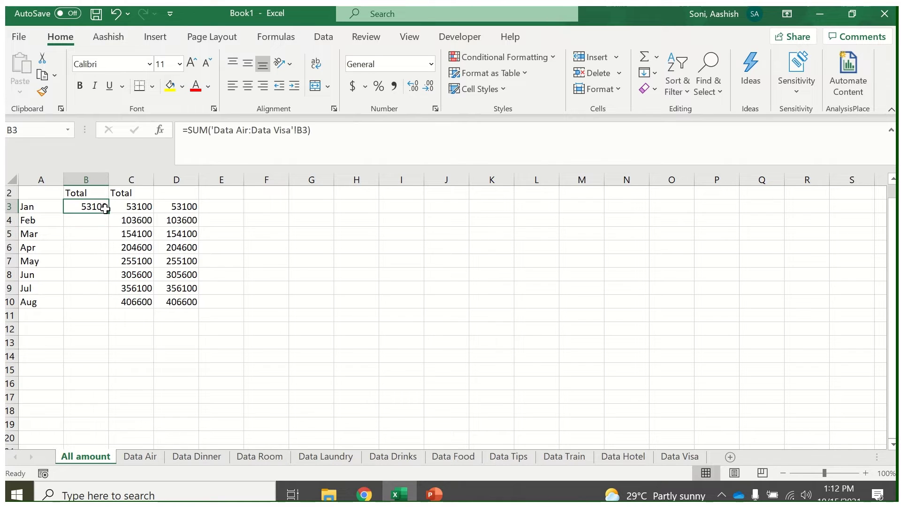
pyautogui.moveTo(110, 214); pyautogui.dragTo(147, 301)
pyautogui.moveTo(98, 289); pyautogui.dragTo(136, 275)
pyautogui.click(133, 201)
pyautogui.click(98, 207)
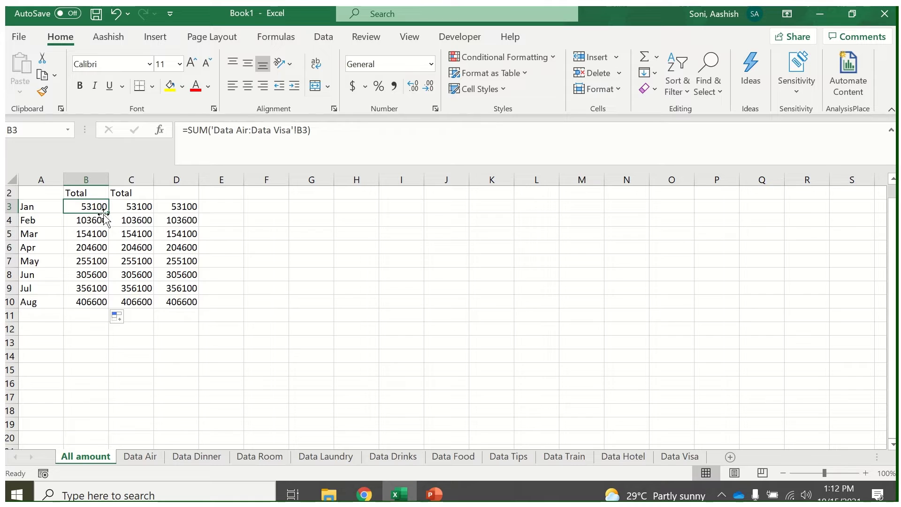
# Add a new worksheet and name it Data Allowance
pyautogui.click(733, 457)
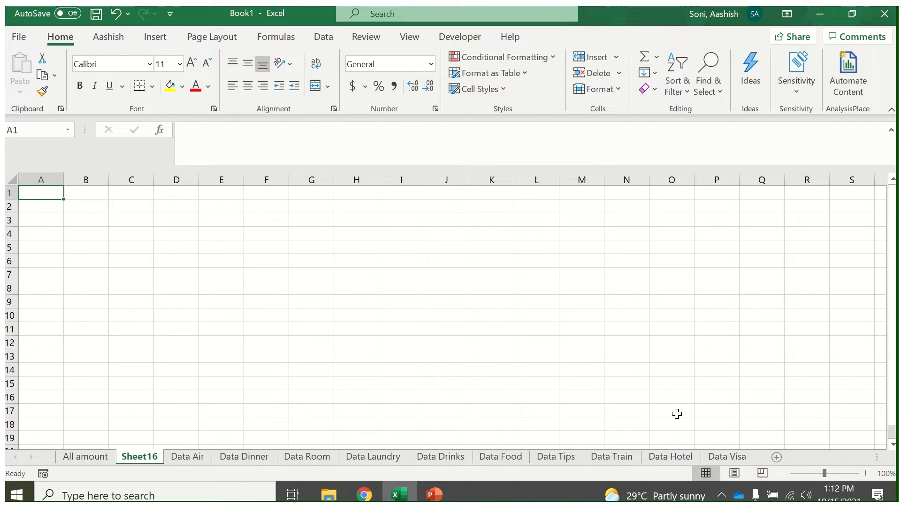
pyautogui.rightClick(135, 458)
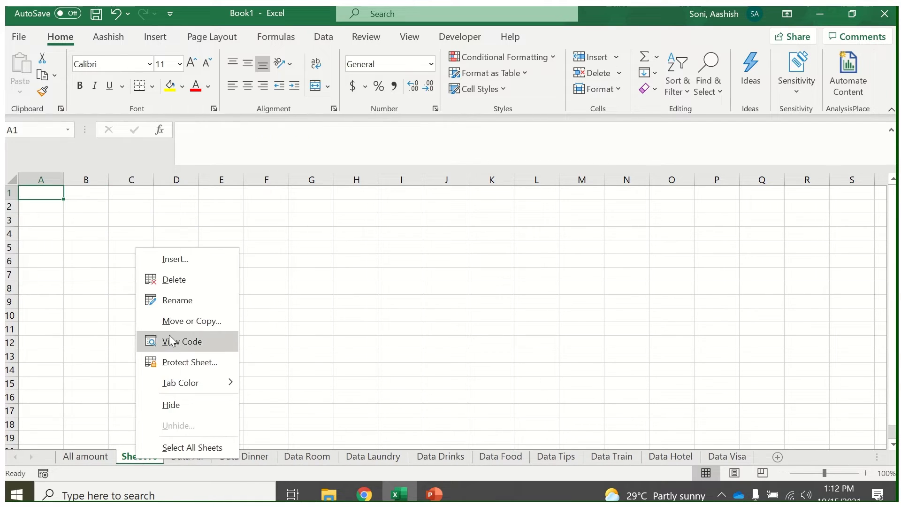
pyautogui.click(172, 300)
pyautogui.write('Data')
pyautogui.press('Return')
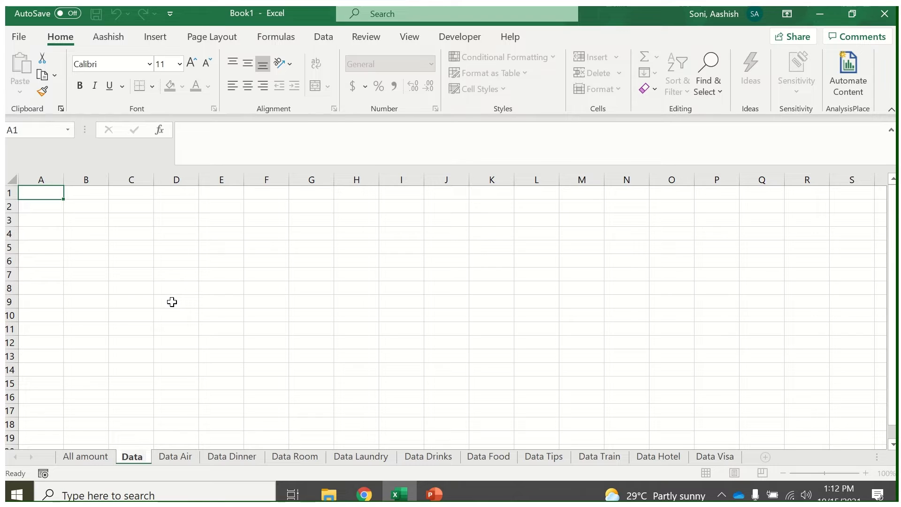
pyautogui.write('Allowance')
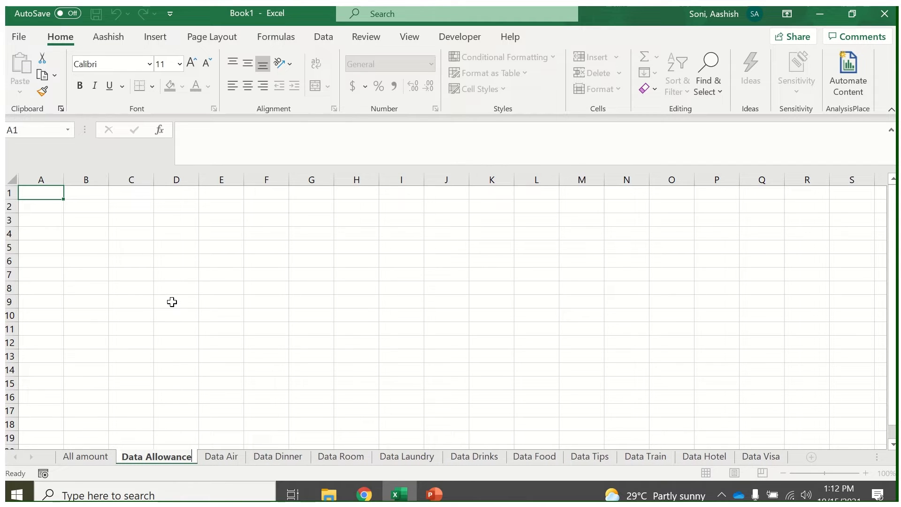
pyautogui.click(166, 271)
# Copy the monthly amounts in A3:B10 of Data Laundry to A3 of the Data Allowance sheet
pyautogui.click(404, 456)
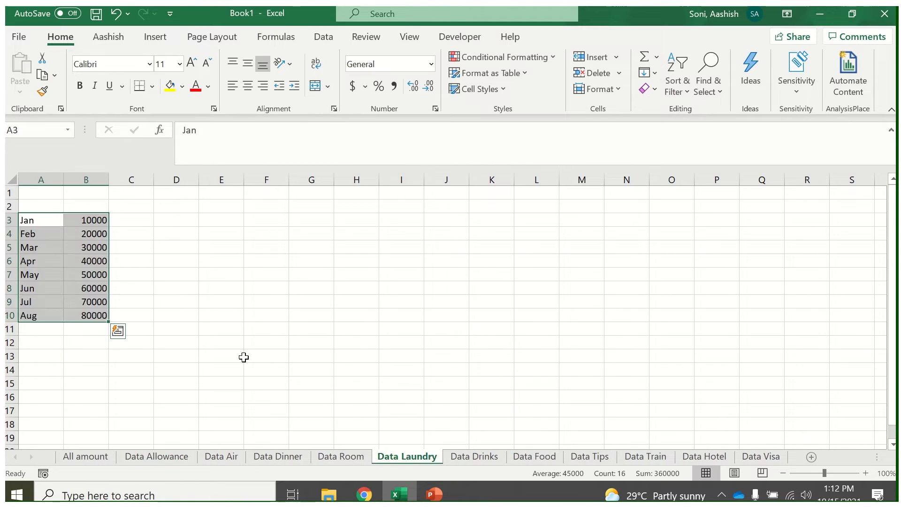
pyautogui.hotkey('ctrl', 'c')
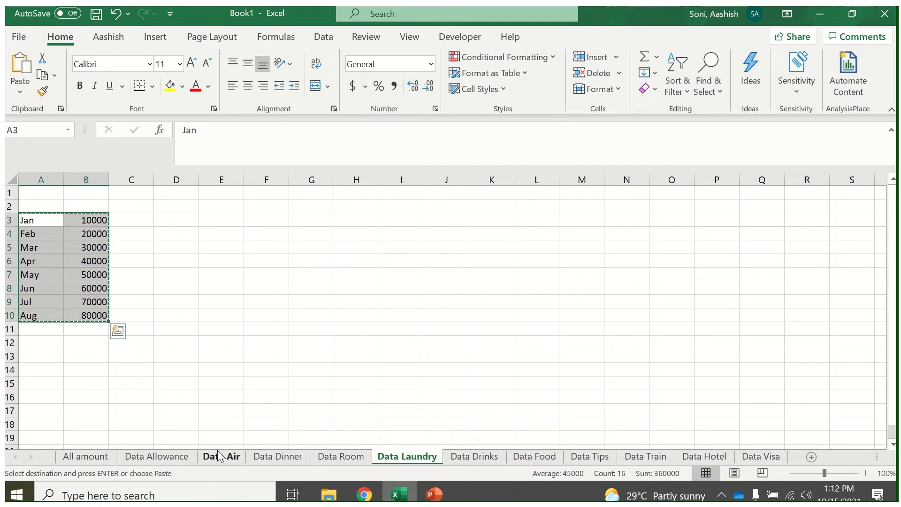
pyautogui.click(151, 457)
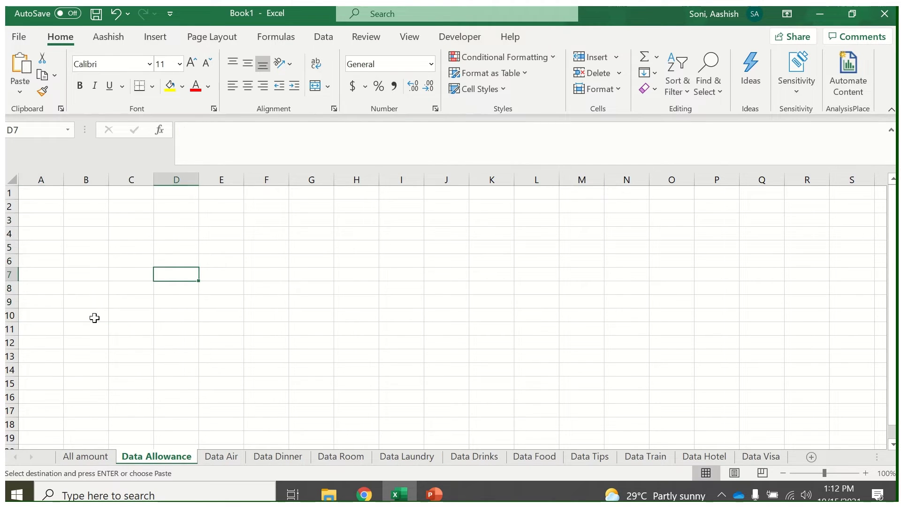
pyautogui.click(52, 217)
pyautogui.hotkey('ctrl', 'v')
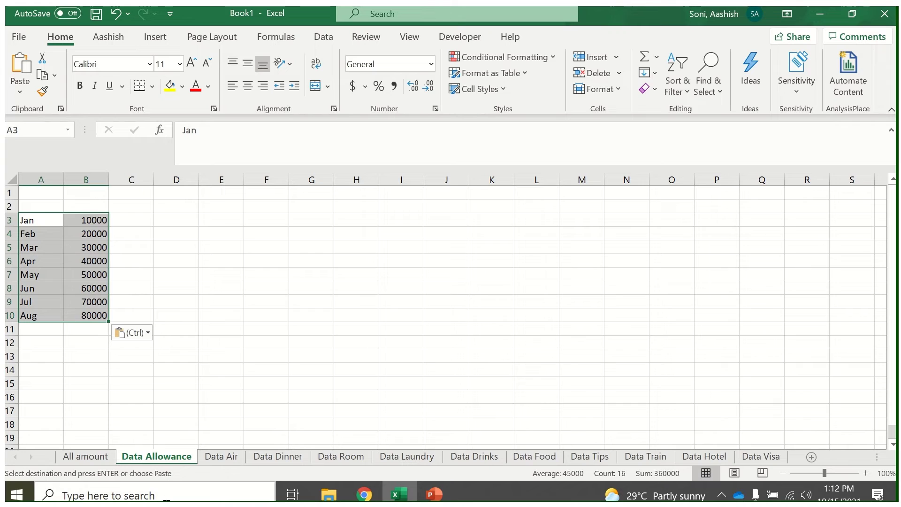
# Move the Data Allowance sheet between Data Room and Data Laundry and check the totals on All amount
pyautogui.click(99, 455)
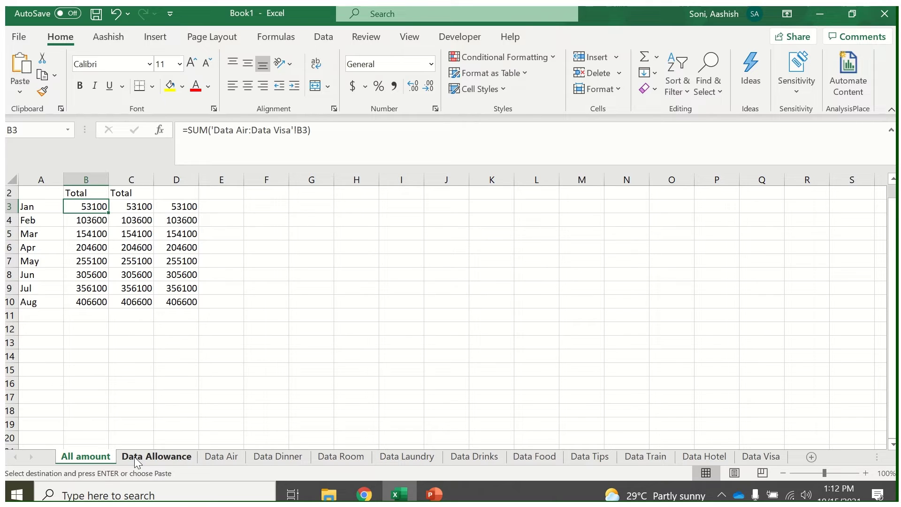
pyautogui.moveTo(138, 462); pyautogui.dragTo(436, 428)
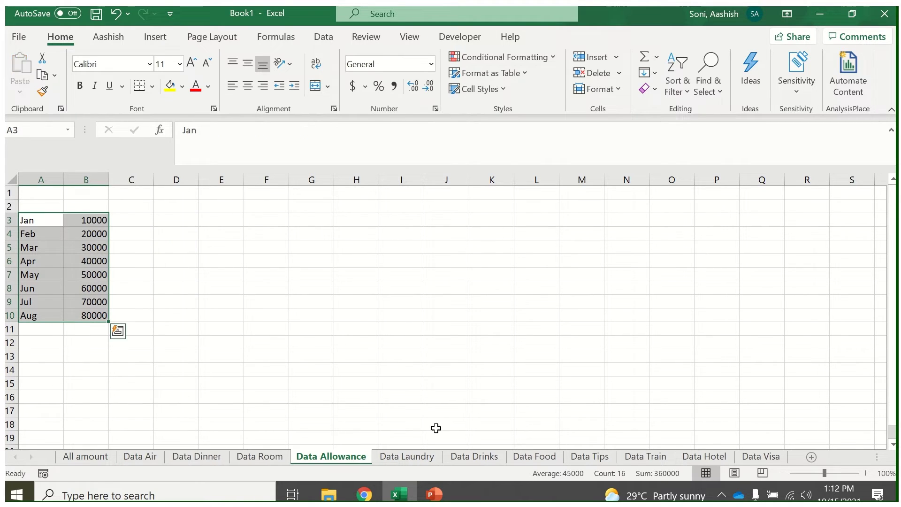
pyautogui.click(83, 455)
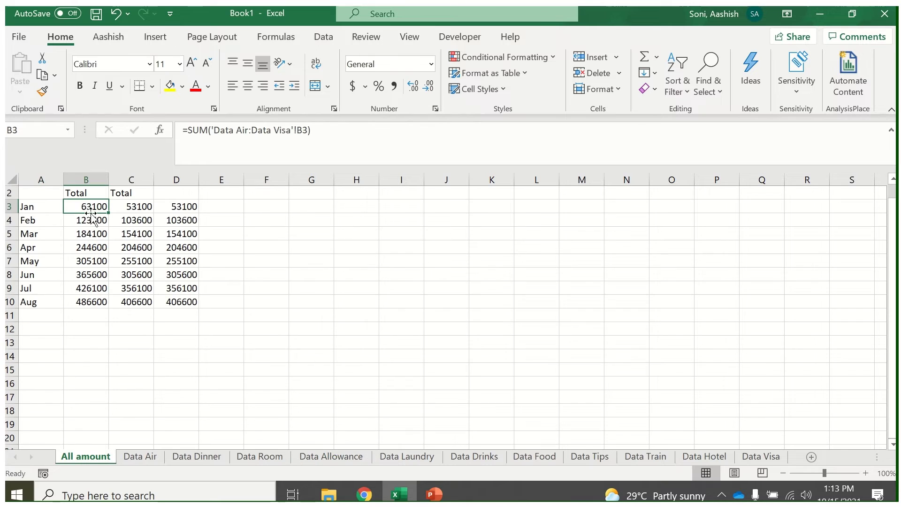
# Compare the individual sheet references in the C3 and D3 formulas with the sheet range formula in B3
pyautogui.click(140, 205)
pyautogui.moveTo(227, 143); pyautogui.dragTo(176, 119)
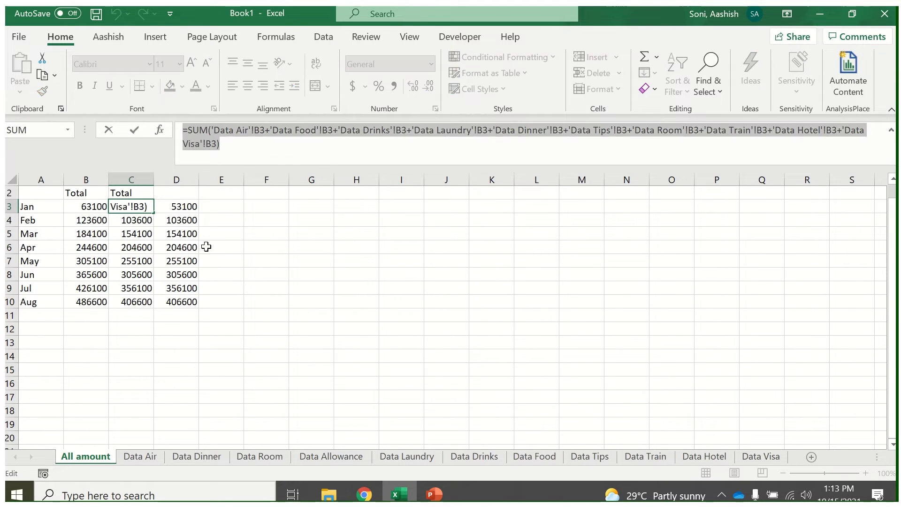
pyautogui.press('Tab')
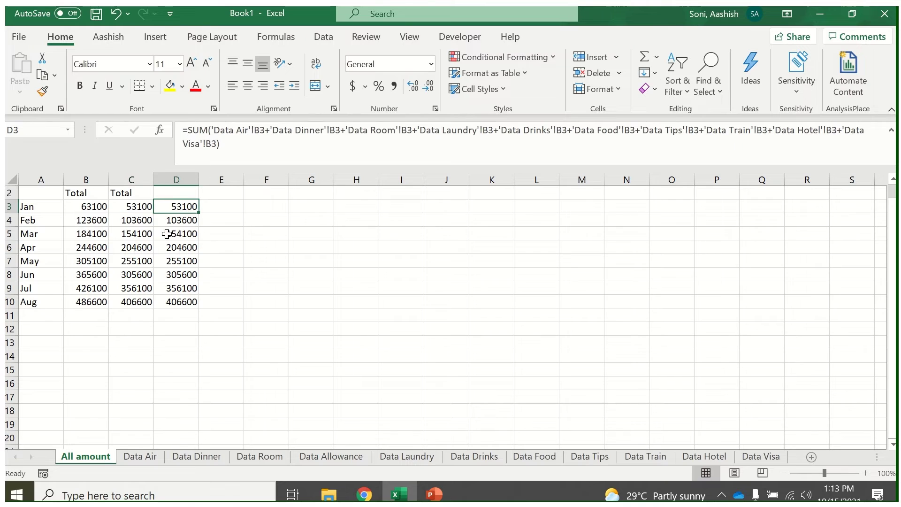
pyautogui.click(99, 206)
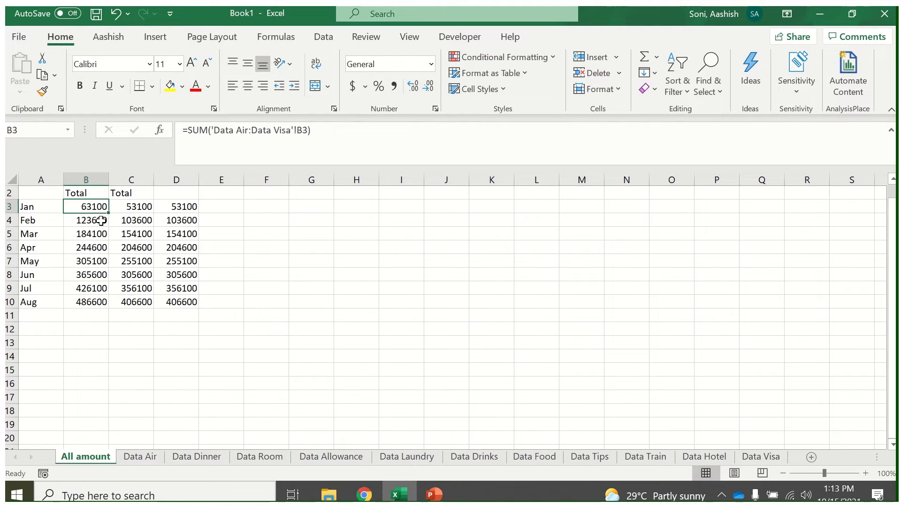
pyautogui.moveTo(101, 220); pyautogui.dragTo(94, 277)
pyautogui.click(356, 370)
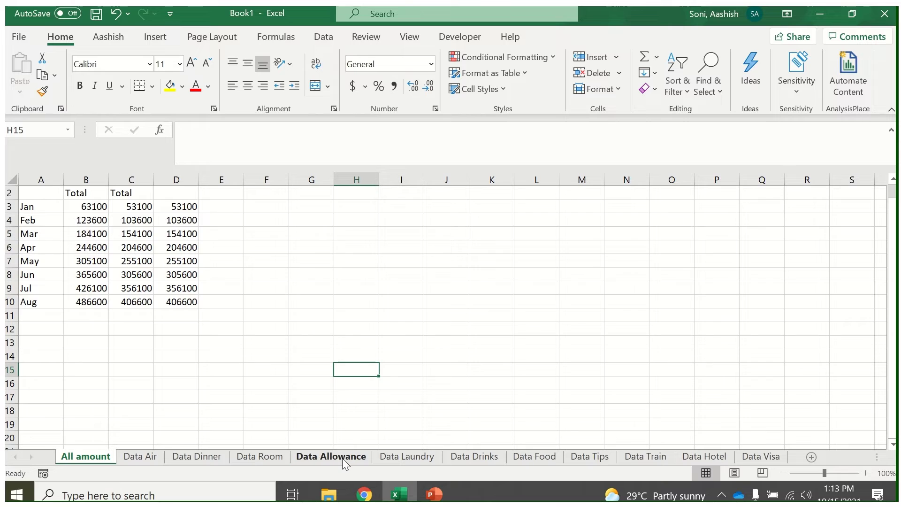
# Move the Data Allowance sheet back in front of Data Air and check the January total in B3 of All amount
pyautogui.moveTo(342, 458)
pyautogui.mouseDown()
pyautogui.moveTo(209, 410)
pyautogui.moveTo(164, 447)
pyautogui.moveTo(466, 400)
pyautogui.moveTo(230, 398)
pyautogui.moveTo(119, 414)
pyautogui.mouseUp()
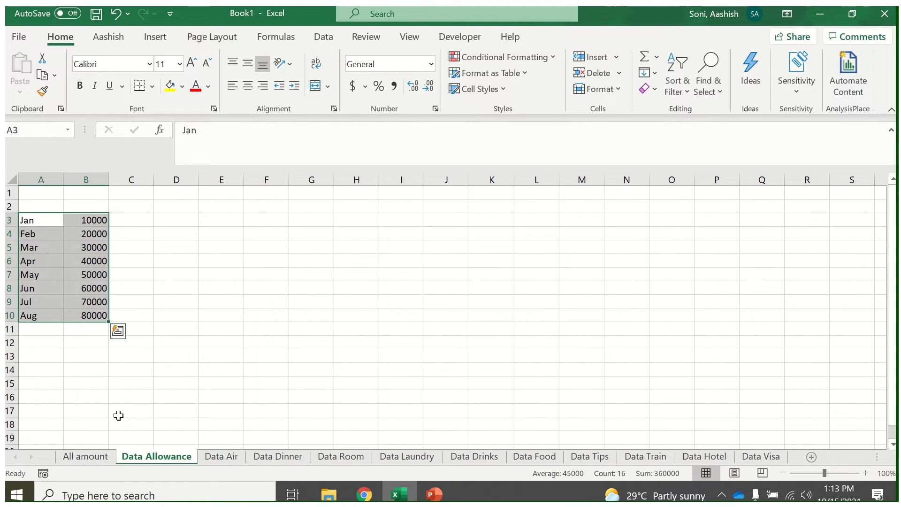
pyautogui.click(94, 456)
pyautogui.click(92, 206)
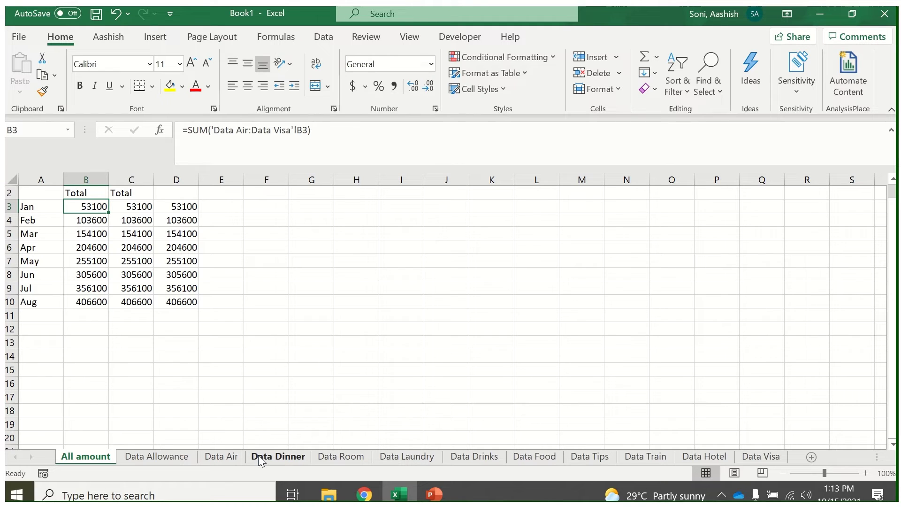
# Move Data Laundry, Data Drinks, Data Food, Data Tips, Data Train and Data Hotel in front of All amount, and check the totals on All amount
pyautogui.click(405, 456)
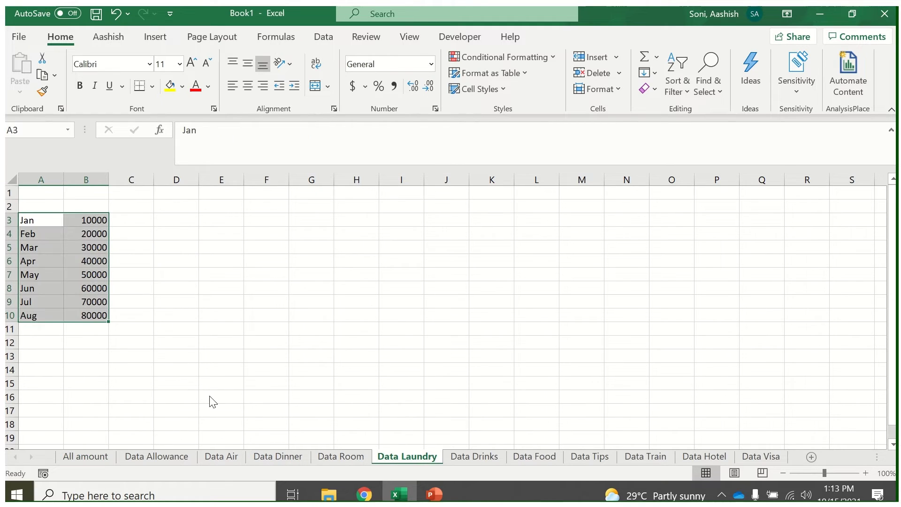
pyautogui.moveTo(111, 427); pyautogui.dragTo(112, 428)
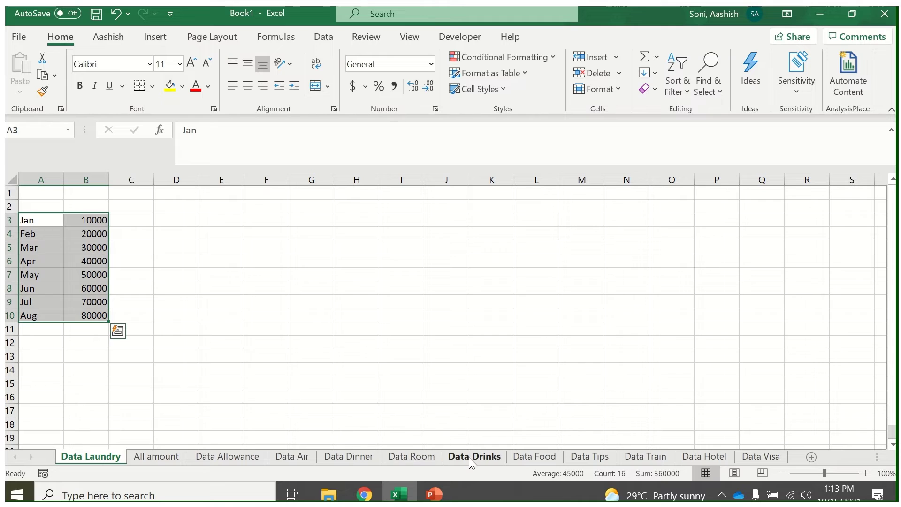
pyautogui.moveTo(469, 457); pyautogui.dragTo(80, 428)
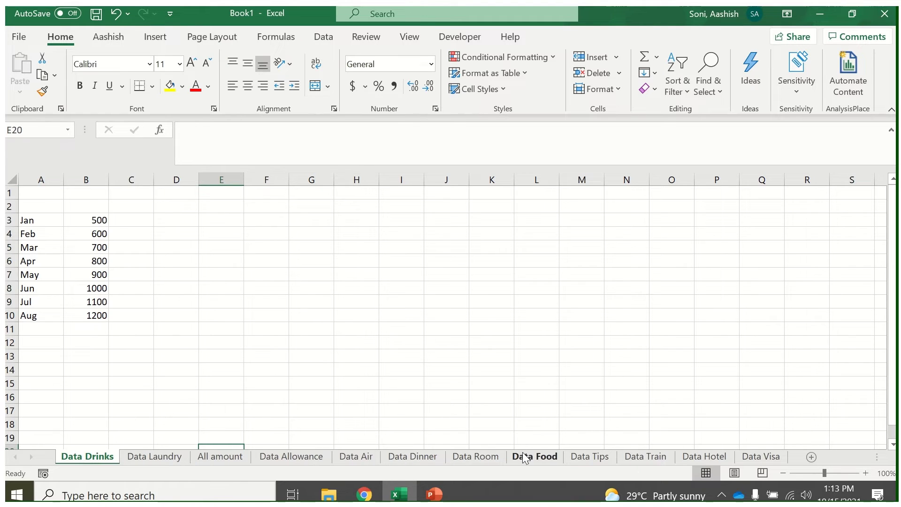
pyautogui.moveTo(525, 458); pyautogui.dragTo(74, 423)
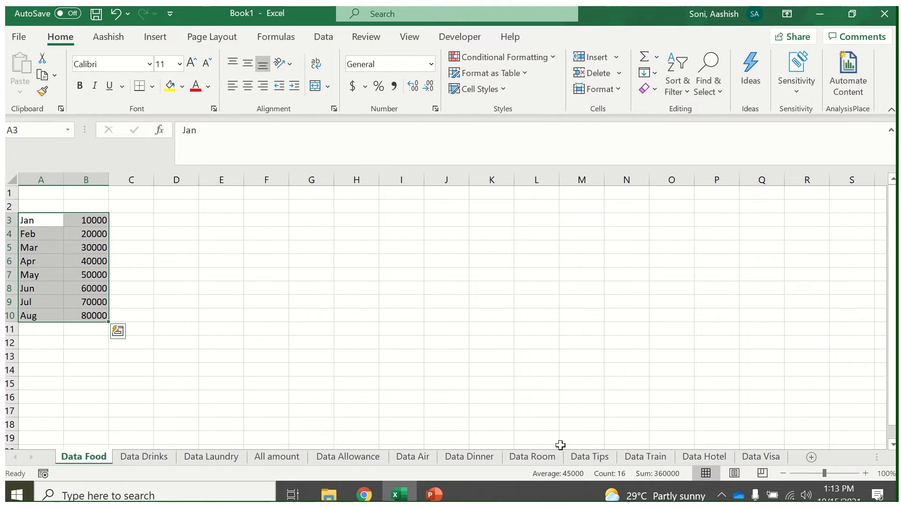
pyautogui.click(589, 456)
pyautogui.moveTo(454, 423); pyautogui.dragTo(82, 428)
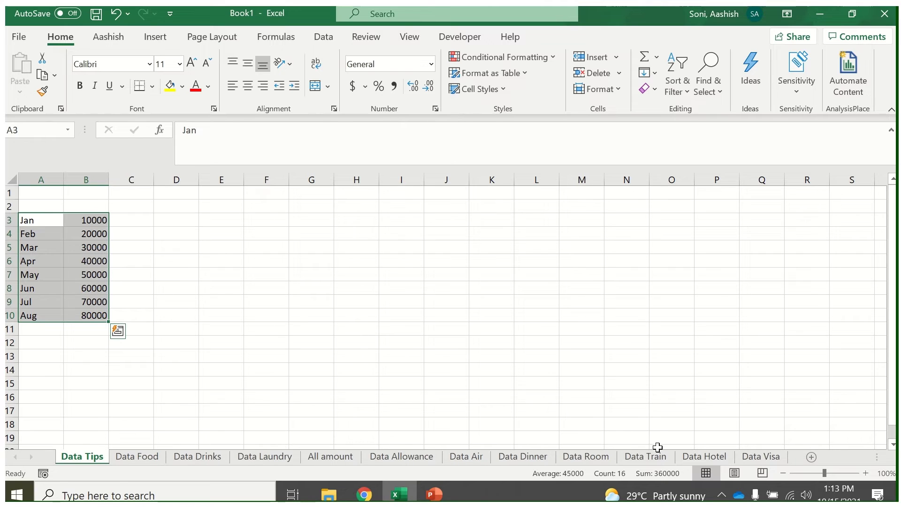
pyautogui.moveTo(654, 458); pyautogui.dragTo(81, 425)
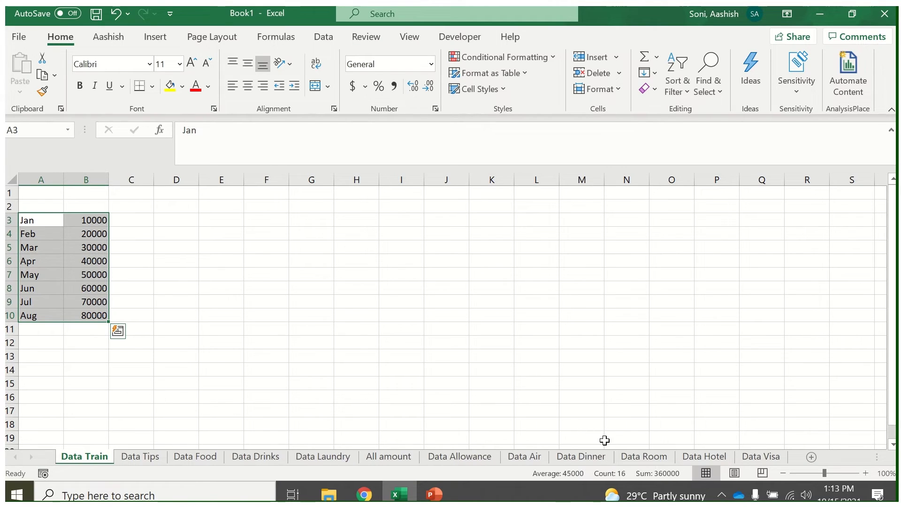
pyautogui.moveTo(695, 456); pyautogui.dragTo(81, 418)
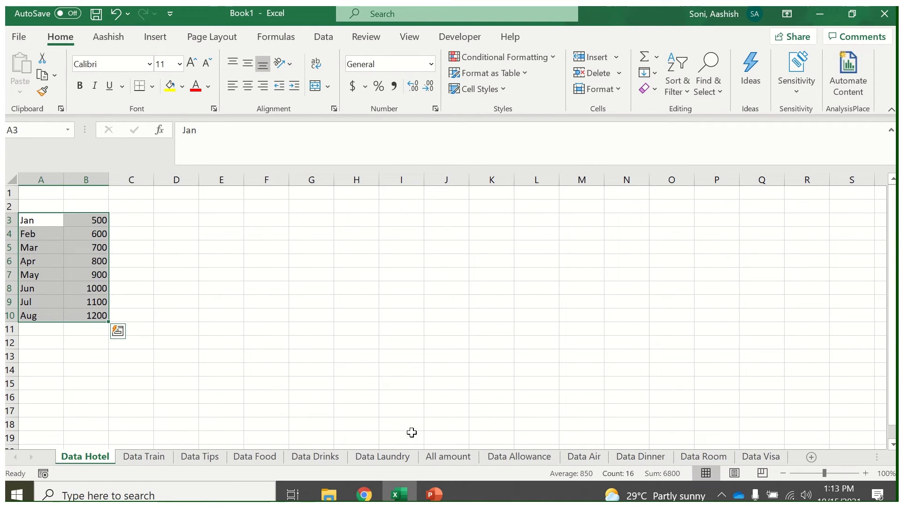
pyautogui.click(448, 457)
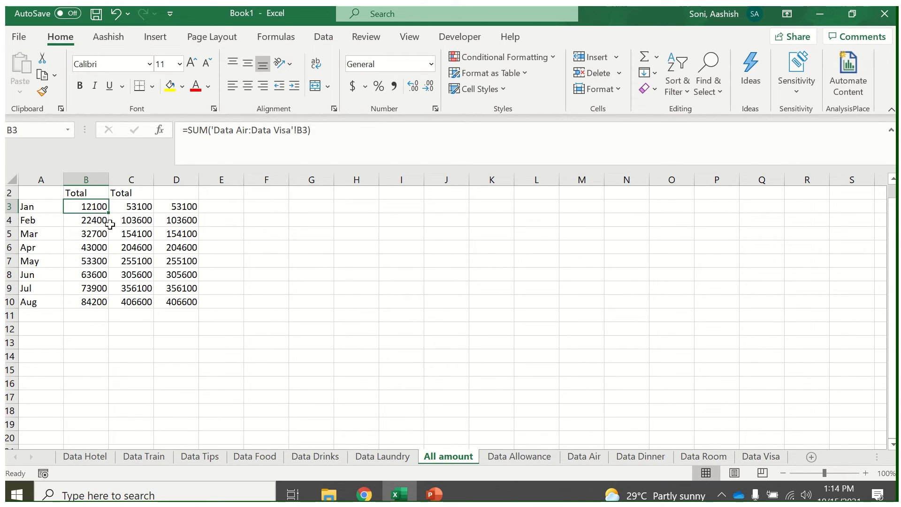
# Move the Data Drinks sheet between Data Room and Data Visa and check the totals on All amount
pyautogui.click(299, 458)
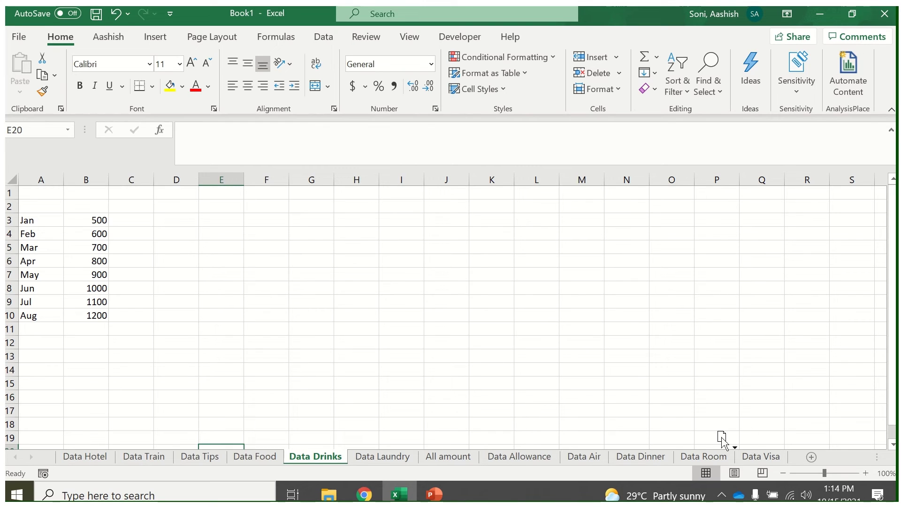
pyautogui.moveTo(738, 446); pyautogui.dragTo(736, 443)
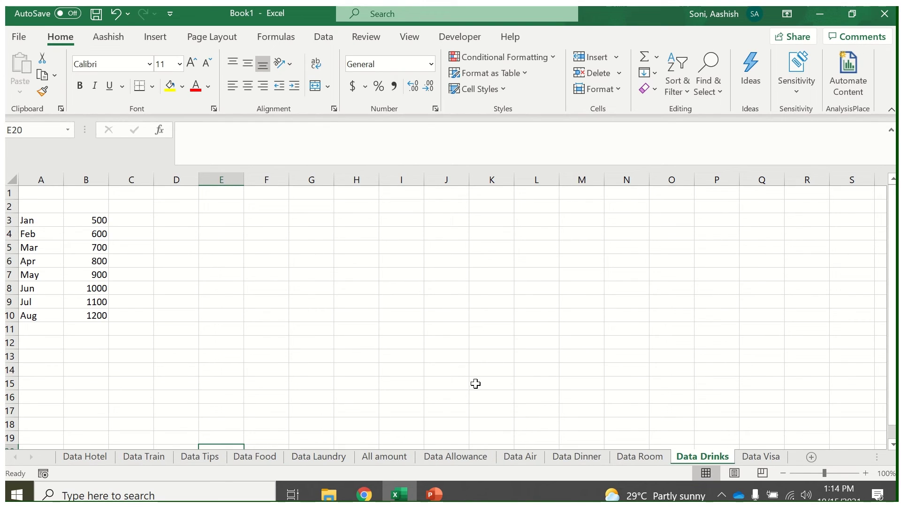
pyautogui.click(394, 458)
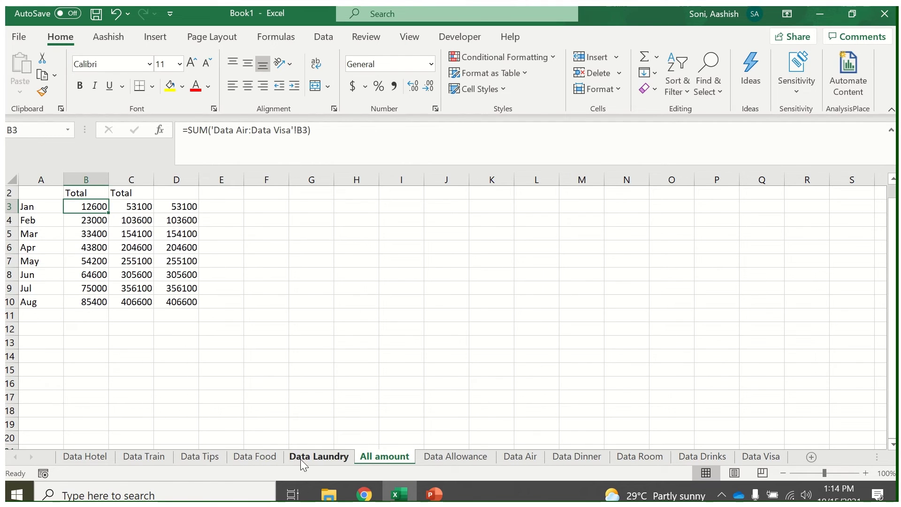
# Move Data Laundry and Data Tips, in that order, between Data Room and Data Drinks, checking the totals on All amount after each move
pyautogui.moveTo(300, 459)
pyautogui.mouseDown()
pyautogui.moveTo(317, 406)
pyautogui.moveTo(594, 395)
pyautogui.moveTo(671, 428)
pyautogui.mouseUp()
pyautogui.click(324, 459)
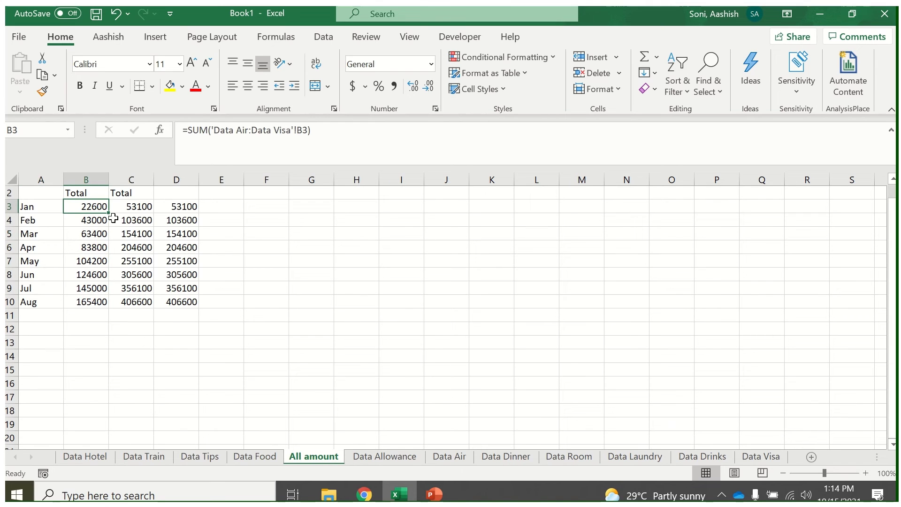
pyautogui.moveTo(198, 455); pyautogui.dragTo(706, 421)
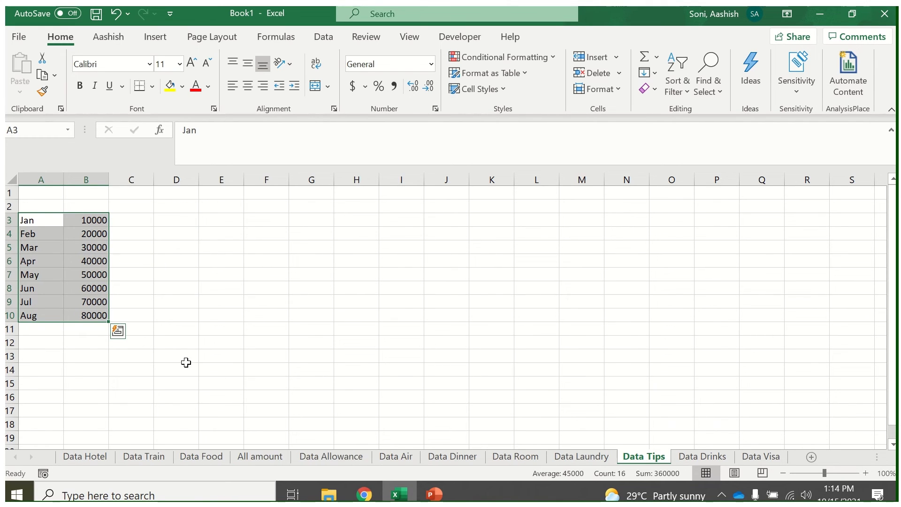
pyautogui.click(270, 455)
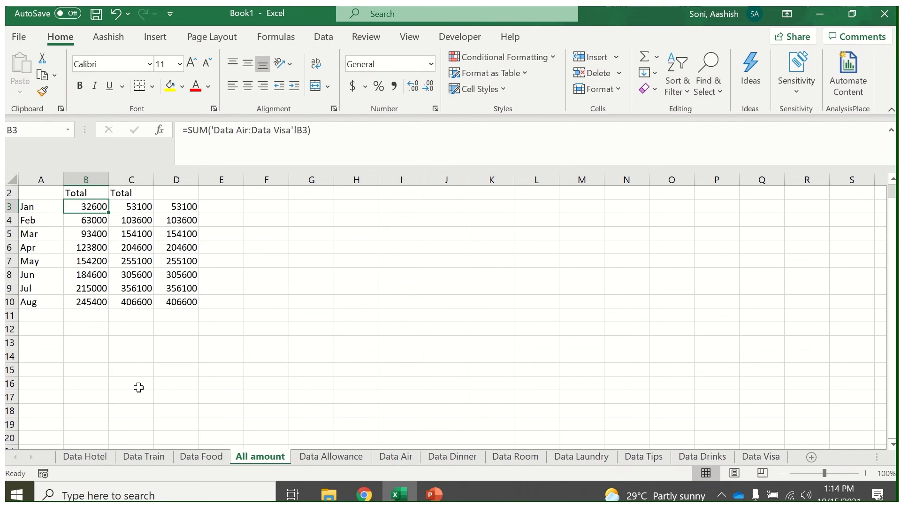
# Compare the individual sheet references in the C3 formula on All amount with the Data Air to Data Visa range formula in B3
pyautogui.click(150, 206)
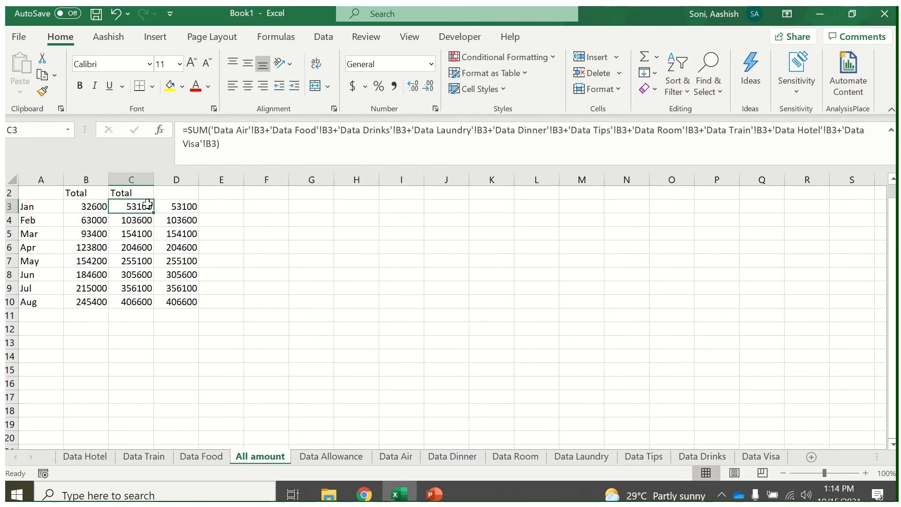
pyautogui.click(272, 140)
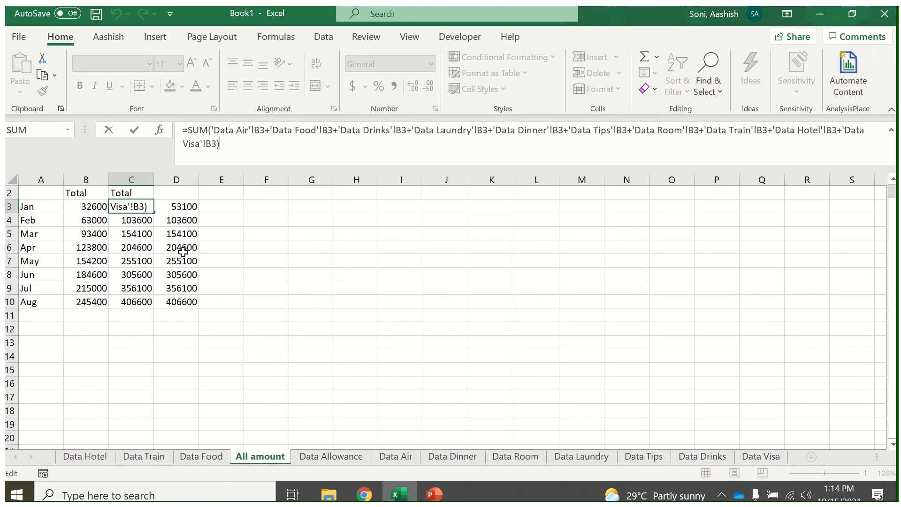
pyautogui.press('Tab')
pyautogui.click(97, 208)
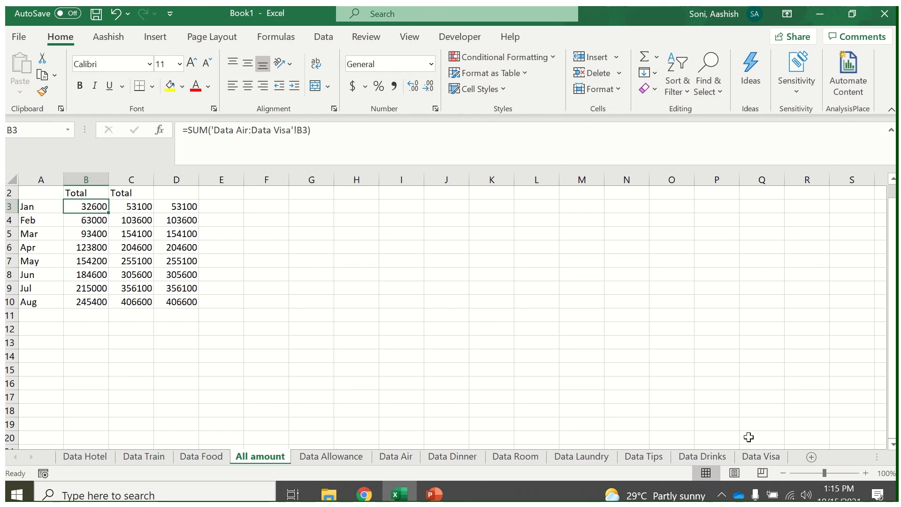
pyautogui.click(324, 314)
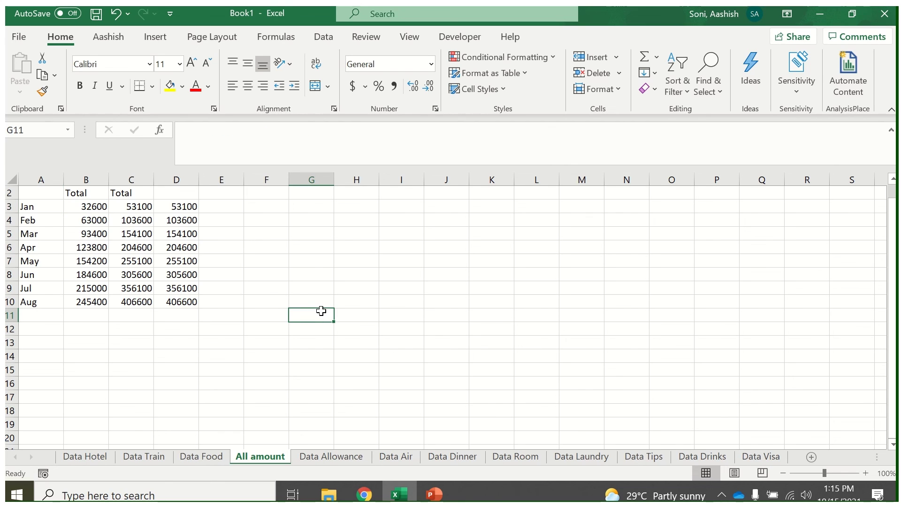